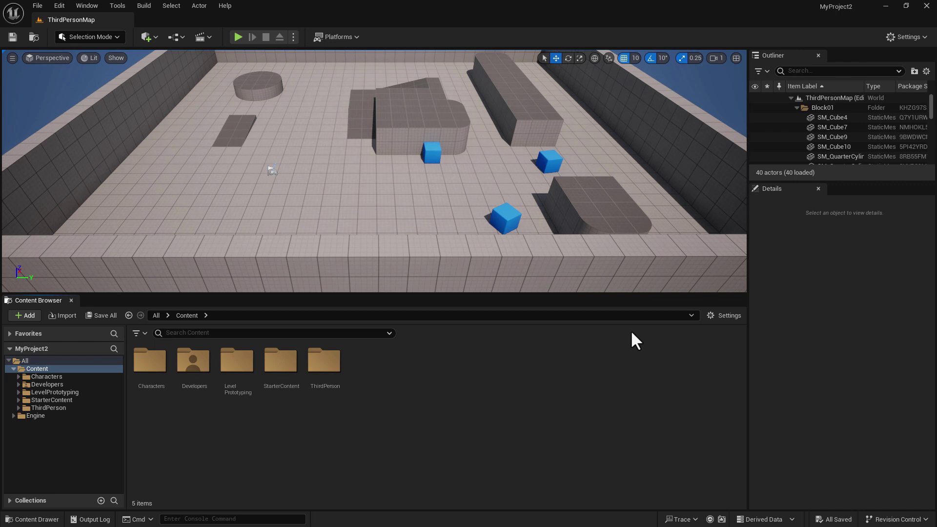
- Create a widget blueprint in the Content folder with User Widget as its parent class and open it
{"action": "right_click", "coordinate": [486, 362]}
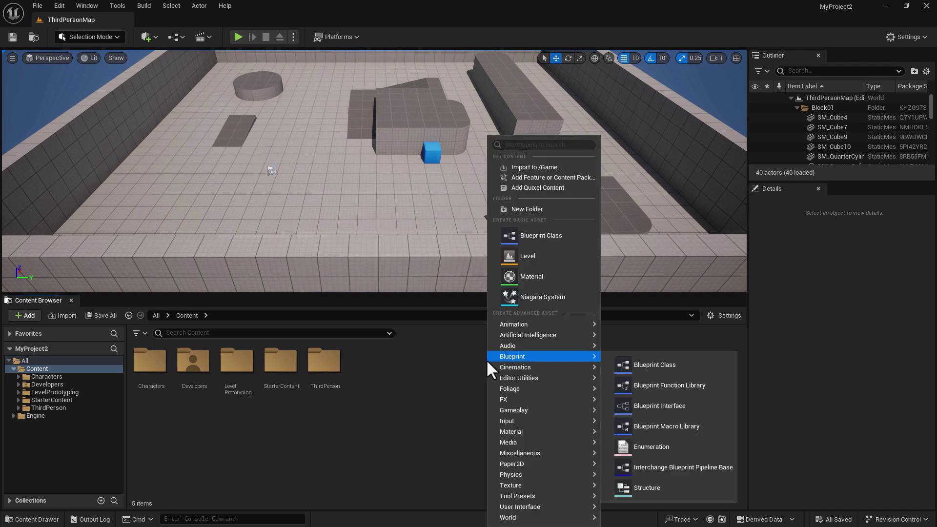
{"action": "mouse_move", "coordinate": [535, 503]}
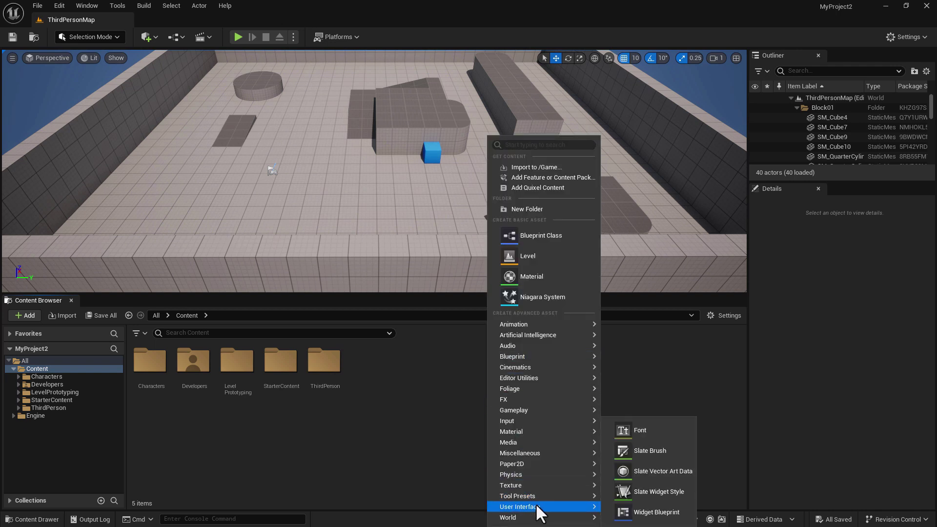
{"action": "left_click", "coordinate": [640, 514]}
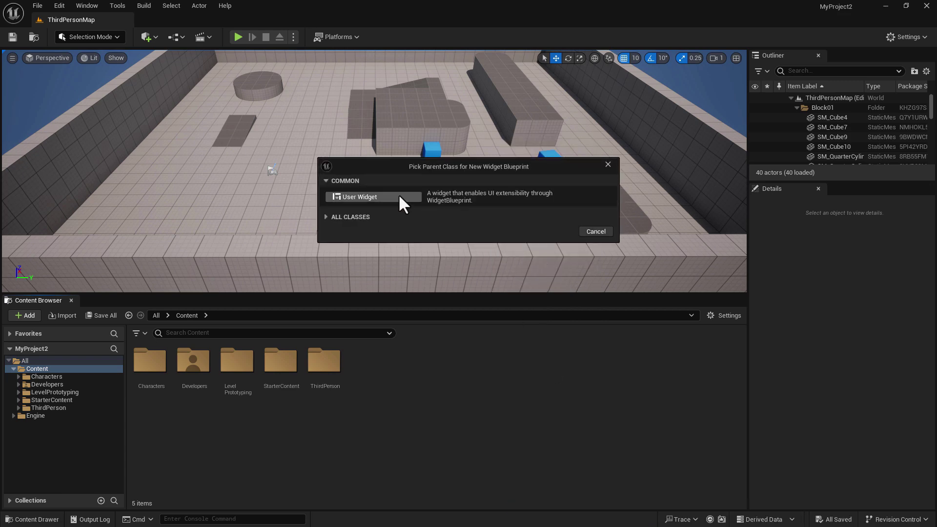
{"action": "left_click", "coordinate": [385, 196]}
{"action": "double_click", "coordinate": [373, 385]}
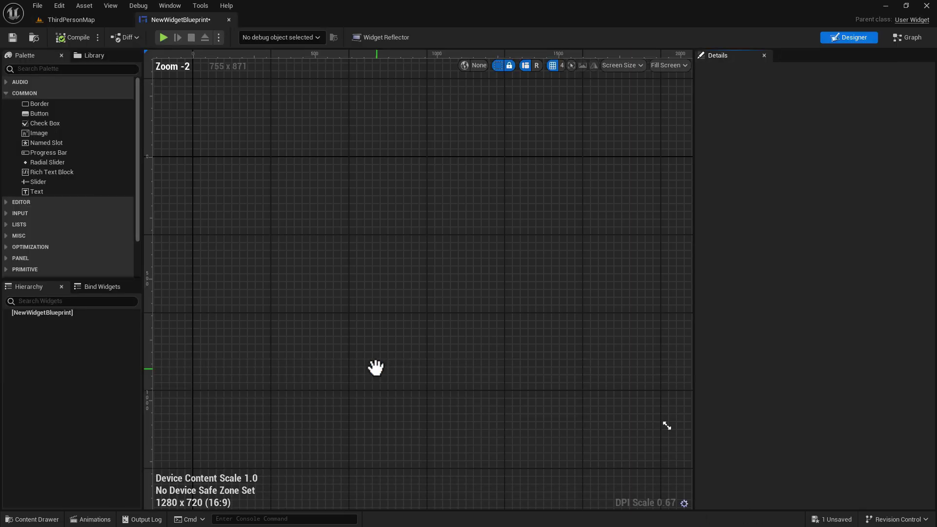
- Find the Canvas Panel in the widget palette and add it to the empty widget
{"action": "left_click", "coordinate": [66, 314]}
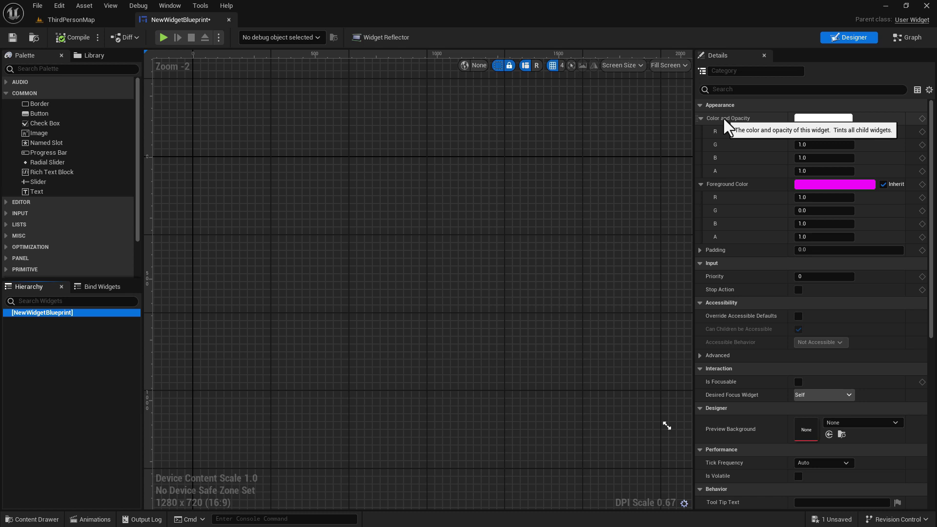
{"action": "left_click", "coordinate": [58, 69]}
{"action": "type", "text": "can"}
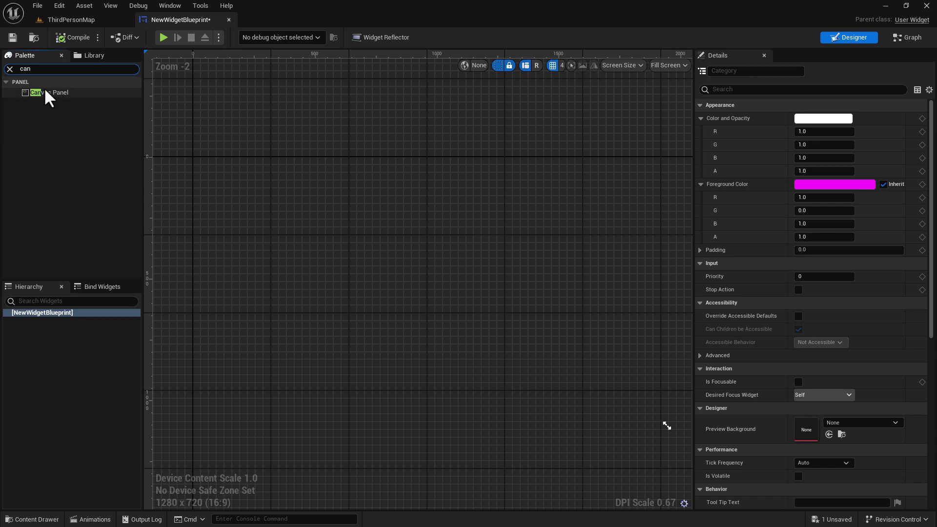
{"action": "left_click_drag", "start_coordinate": [45, 92], "coordinate": [309, 229]}
- Find the Border widget in the palette and place it near the middle of the canvas panel
{"action": "left_click", "coordinate": [46, 69]}
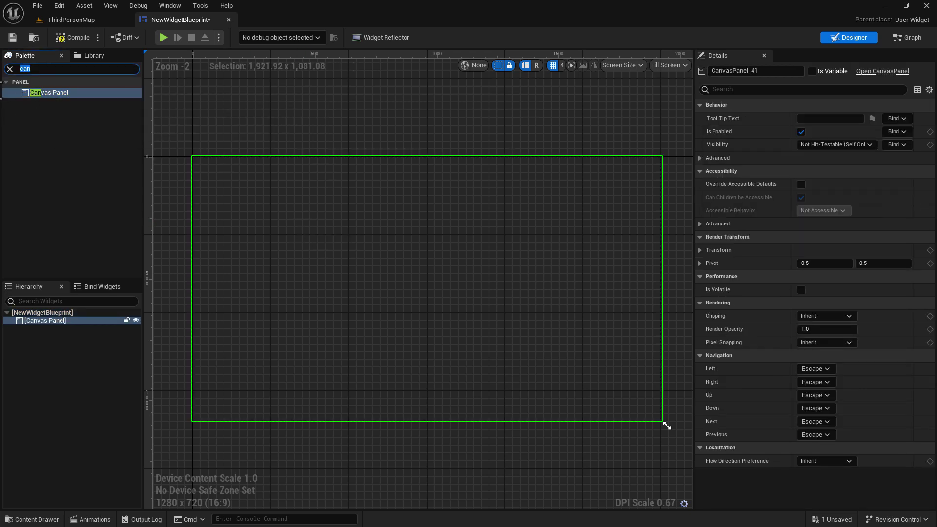
{"action": "type", "text": "border"}
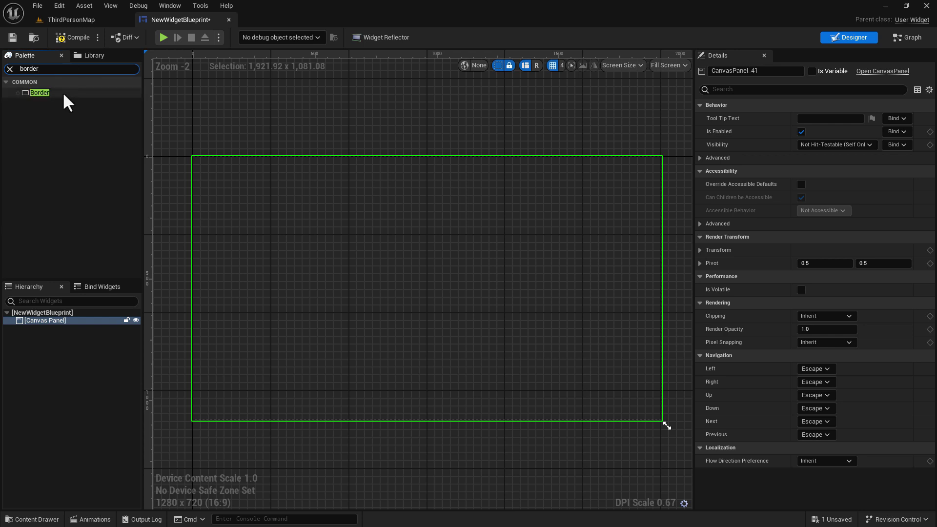
{"action": "left_click_drag", "start_coordinate": [62, 91], "coordinate": [410, 276]}
- Enlarge the border on both sides and downward to about 734 by 230
{"action": "scroll", "coordinate": [452, 289], "scroll_direction": "up", "scroll_amount": 3}
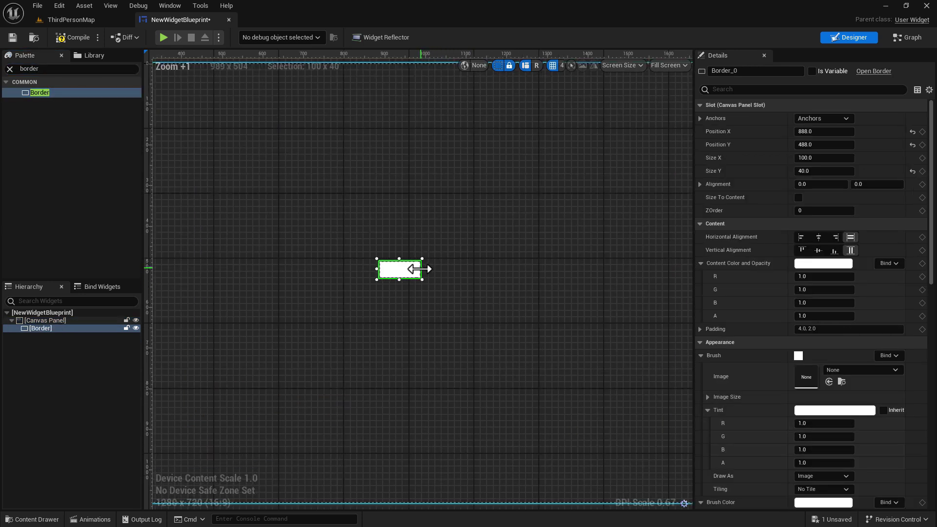
{"action": "left_click_drag", "start_coordinate": [421, 270], "coordinate": [558, 270]}
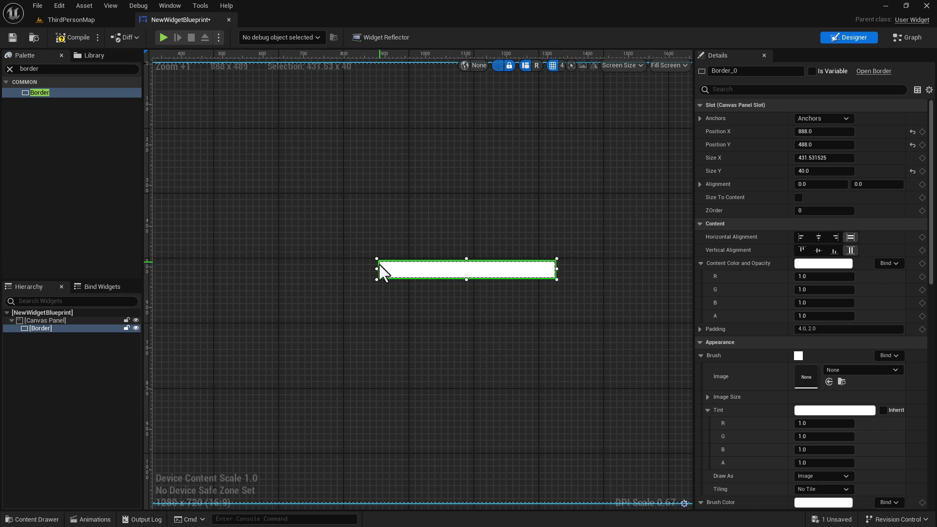
{"action": "left_click_drag", "start_coordinate": [377, 269], "coordinate": [254, 269]}
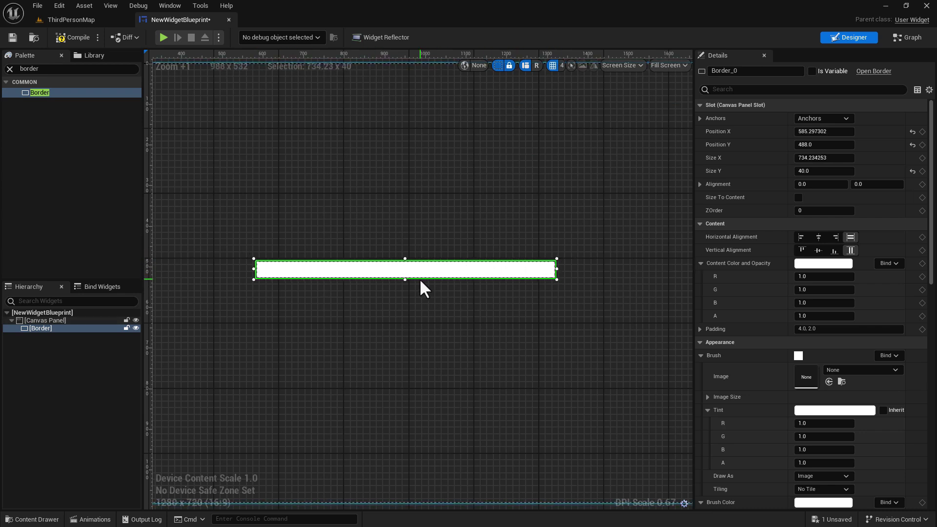
{"action": "left_click_drag", "start_coordinate": [405, 280], "coordinate": [406, 354]}
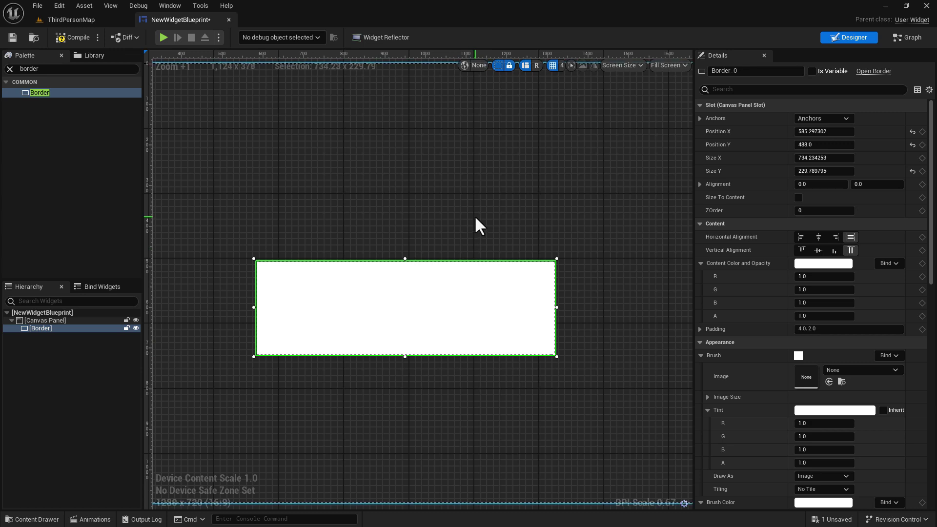
- Try lowering the root widget's Color and Opacity alpha and finish with it at 1.0
{"action": "scroll", "coordinate": [473, 219], "scroll_direction": "down", "scroll_amount": 5}
{"action": "left_click", "coordinate": [49, 313]}
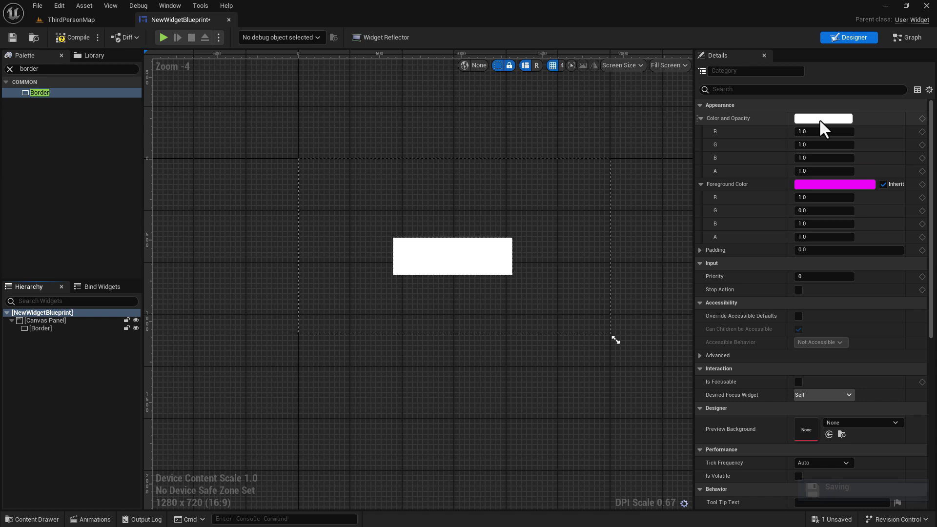
{"action": "left_click", "coordinate": [831, 173]}
{"action": "type", "text": "."}
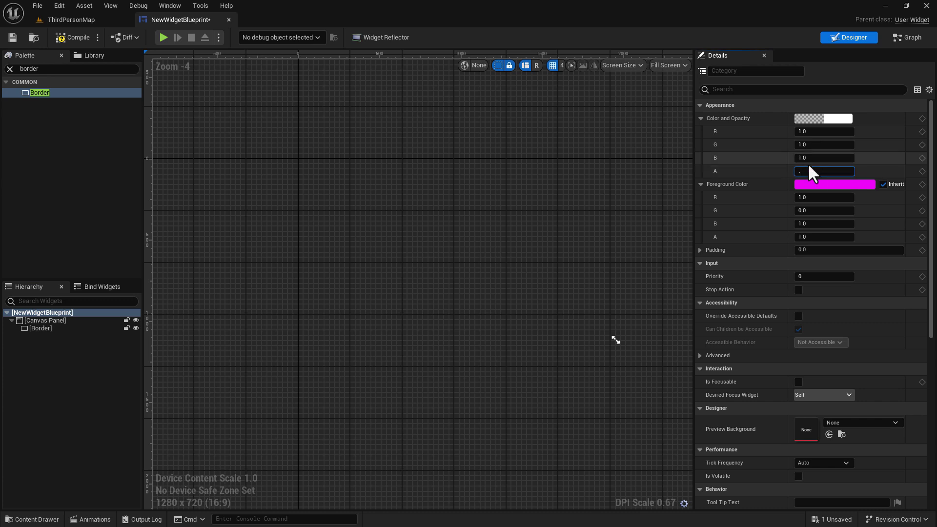
{"action": "type", "text": "1"}
{"action": "key", "text": "Return"}
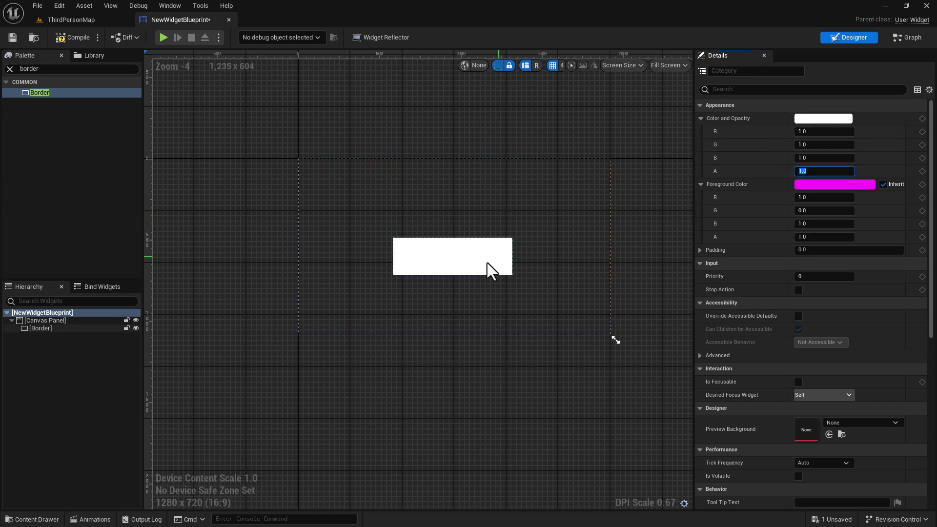
- Move the border up on the canvas to about X 592, Y 400
{"action": "left_click_drag", "start_coordinate": [494, 250], "coordinate": [496, 237]}
- Tint the root widget through Color and Opacity, trying pink and then a bright blue
{"action": "left_click", "coordinate": [96, 312]}
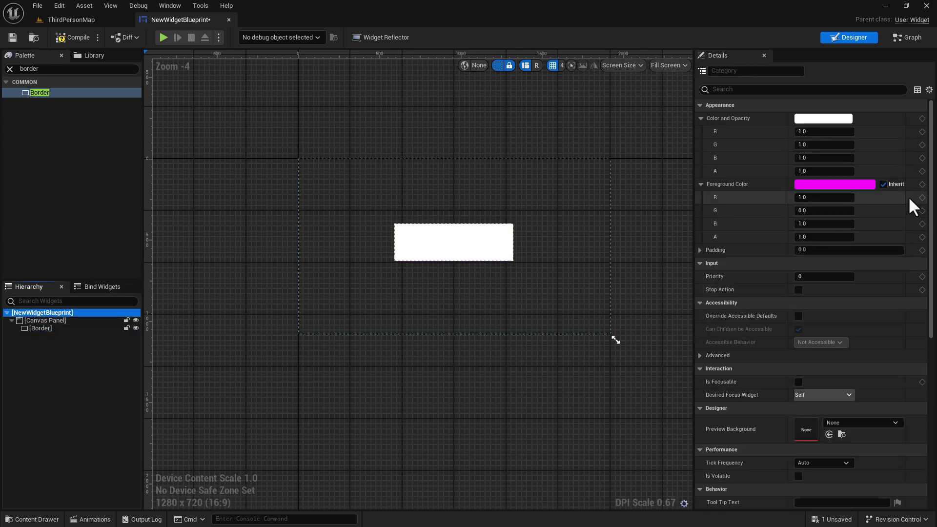
{"action": "left_click", "coordinate": [816, 119]}
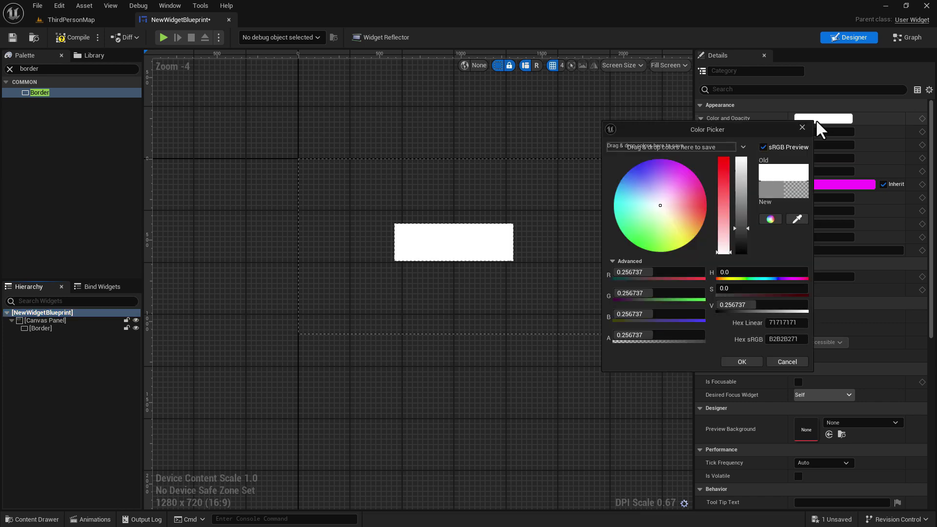
{"action": "left_click", "coordinate": [686, 196]}
{"action": "left_click_drag", "start_coordinate": [686, 195], "coordinate": [692, 194]}
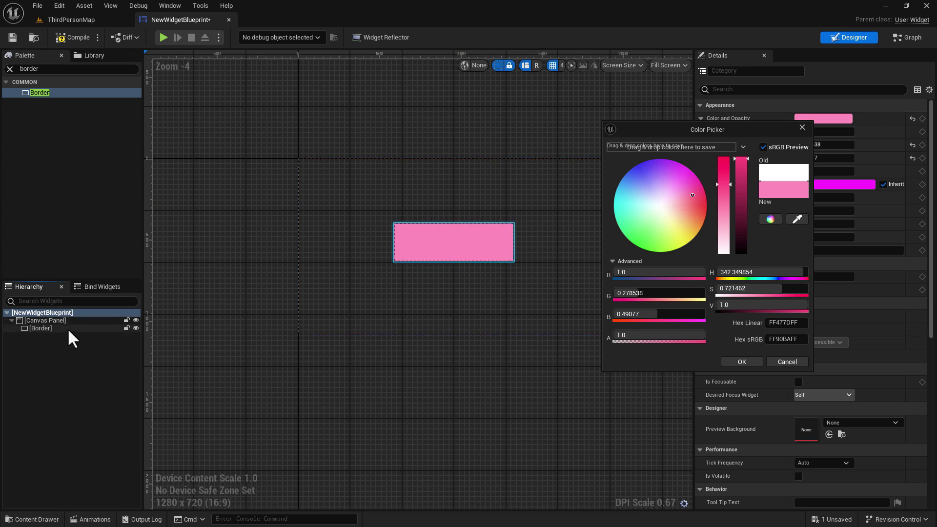
{"action": "left_click_drag", "start_coordinate": [688, 239], "coordinate": [627, 171]}
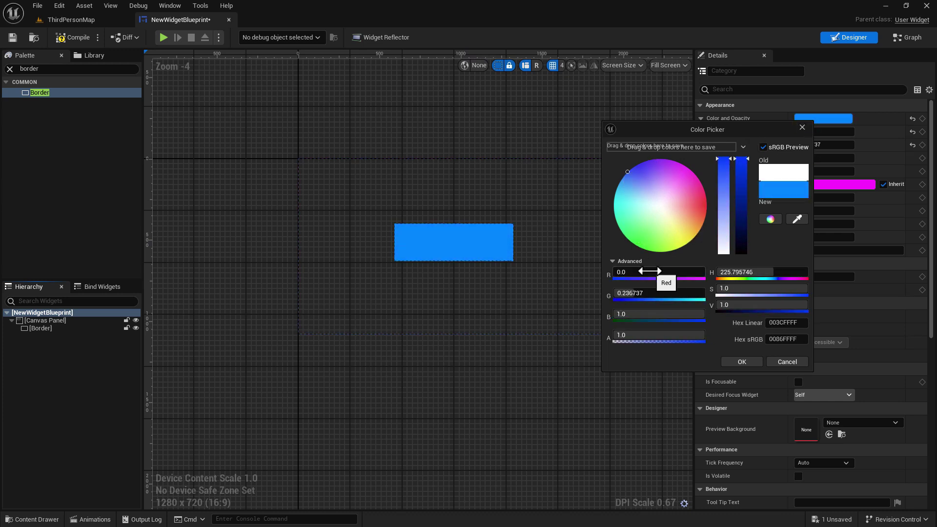
- Set the root widget's Color and Opacity to white with R, G and B at 1.0 and accept it
{"action": "left_click", "coordinate": [649, 272]}
{"action": "type", "text": "1"}
{"action": "left_click", "coordinate": [645, 293]}
{"action": "type", "text": "1"}
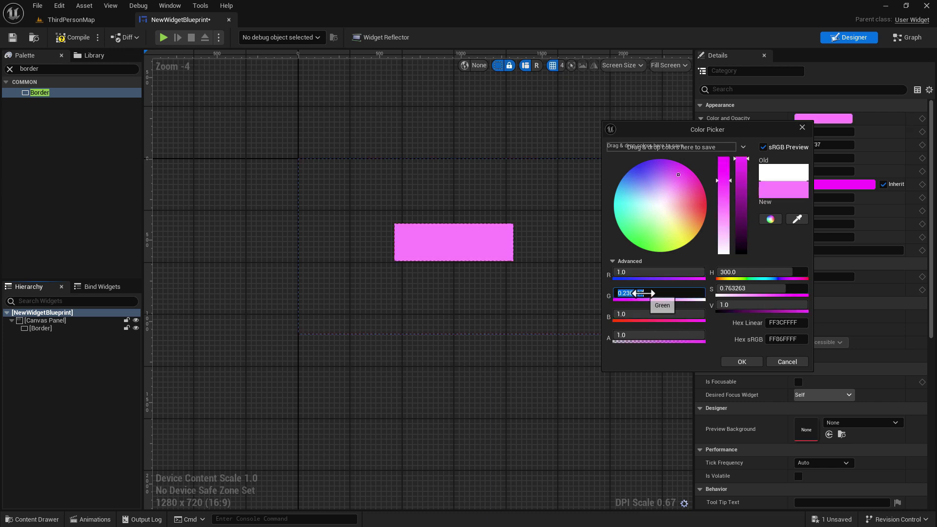
{"action": "left_click", "coordinate": [647, 314]}
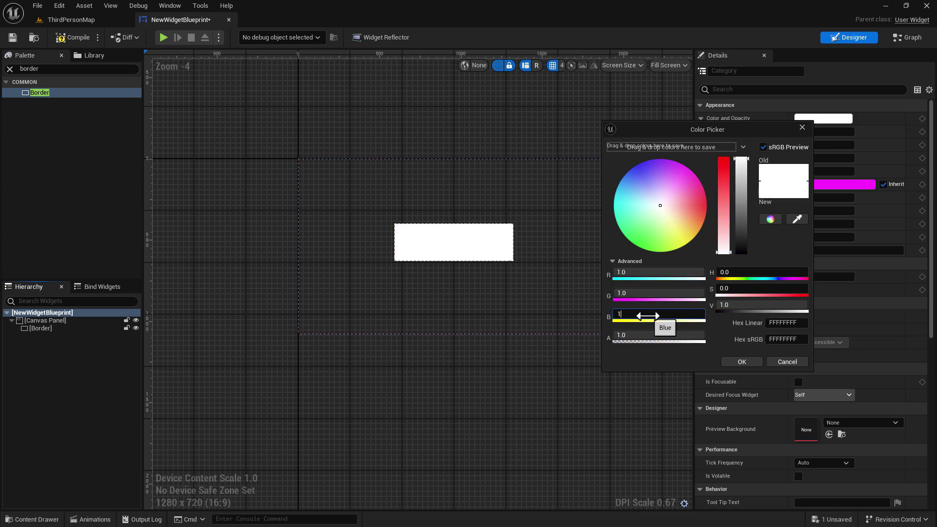
{"action": "left_click", "coordinate": [742, 362]}
- Compare the border's own Brush tint and Brush Color settings with the root widget's Color and Opacity
{"action": "left_click", "coordinate": [82, 329]}
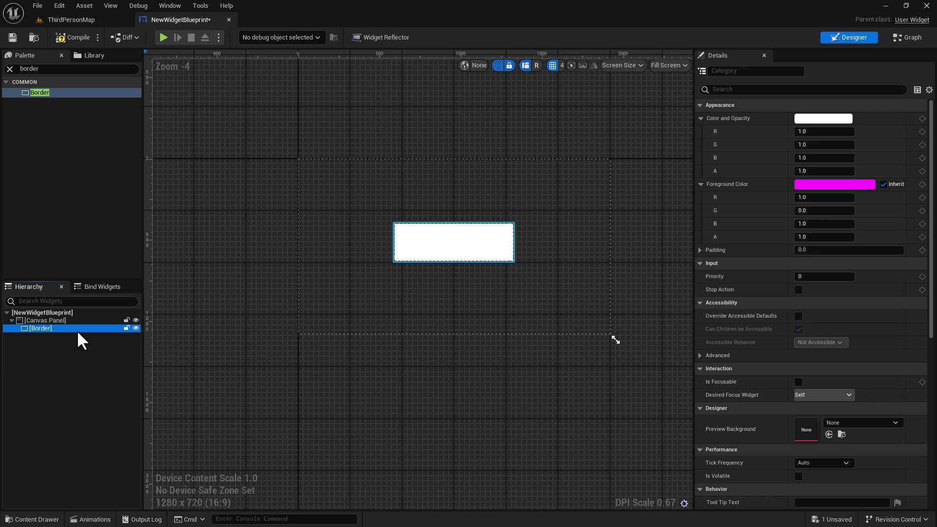
{"action": "scroll", "coordinate": [851, 338], "scroll_direction": "down", "scroll_amount": 3}
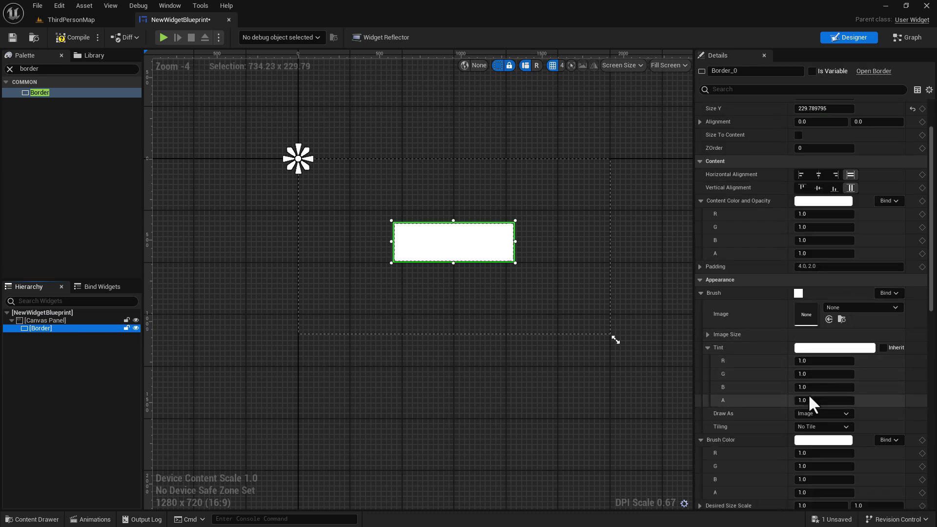
{"action": "left_click", "coordinate": [77, 311]}
{"action": "scroll", "coordinate": [761, 147], "scroll_direction": "up", "scroll_amount": 2}
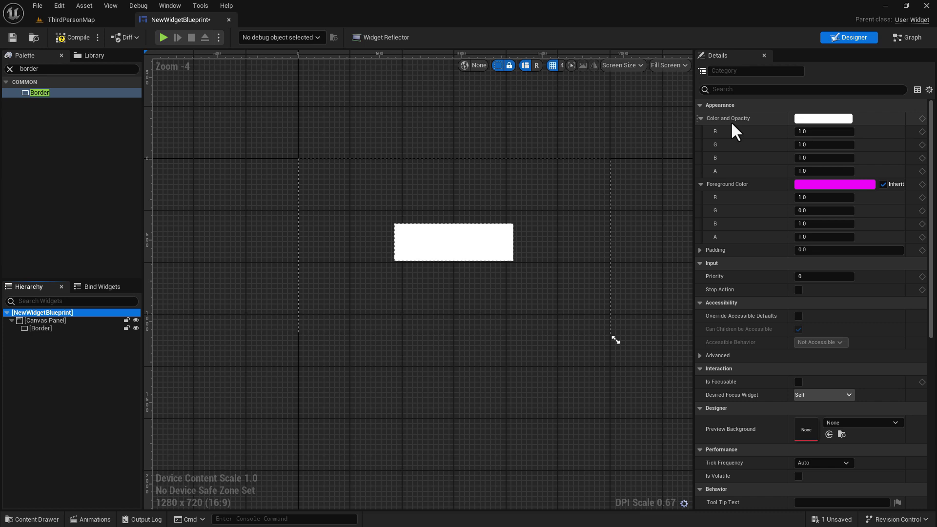
- Try a blue-violet Color and Opacity on the root widget and restore its channels to 1.0
{"action": "left_click", "coordinate": [820, 122]}
{"action": "left_click_drag", "start_coordinate": [671, 169], "coordinate": [641, 159]}
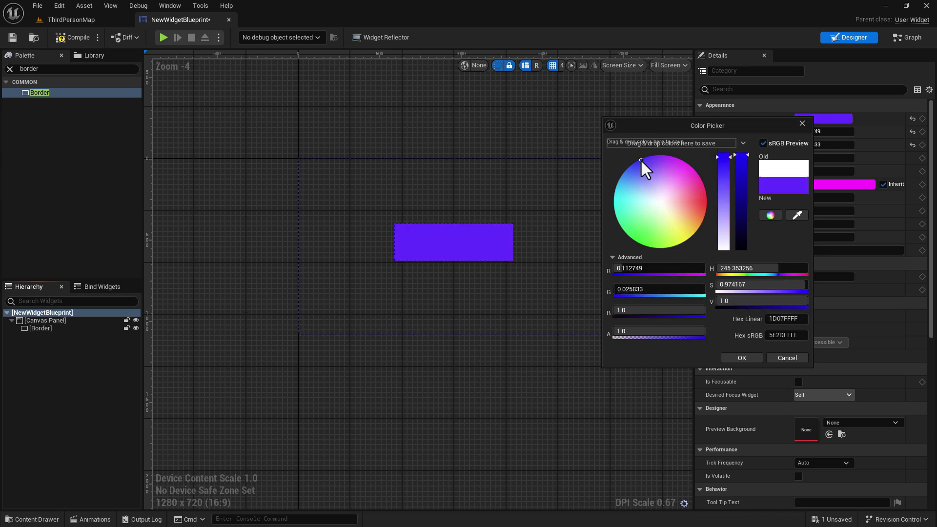
{"action": "left_click", "coordinate": [654, 289]}
{"action": "type", "text": "1"}
{"action": "key", "text": "Return"}
{"action": "left_click", "coordinate": [826, 174]}
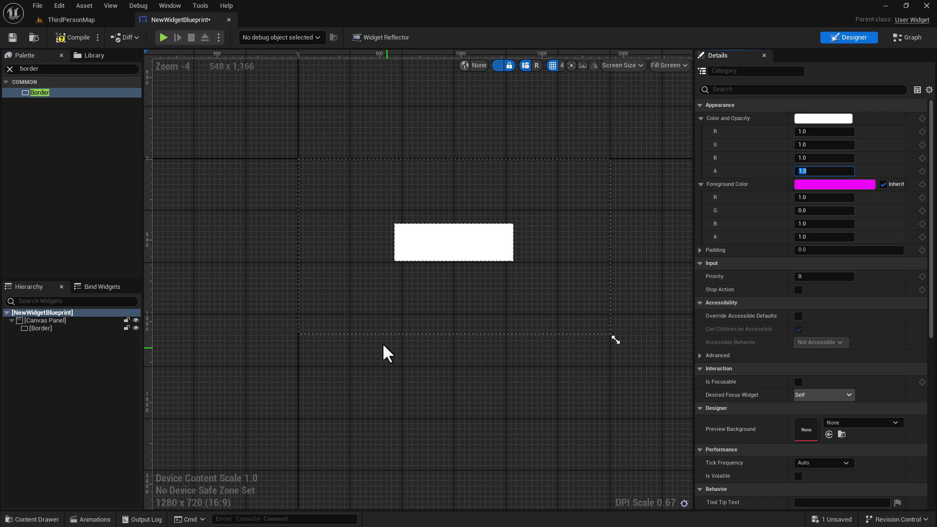
- Set the border's Brush tint to red with G about 0.013 and B 0.0, and enable Inherit for the tint
{"action": "left_click", "coordinate": [41, 329]}
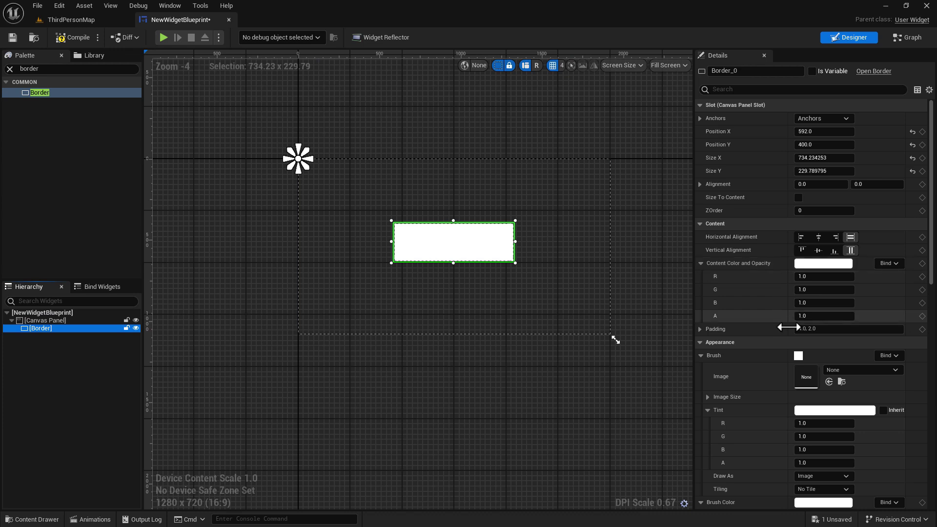
{"action": "scroll", "coordinate": [859, 411], "scroll_direction": "down", "scroll_amount": 1}
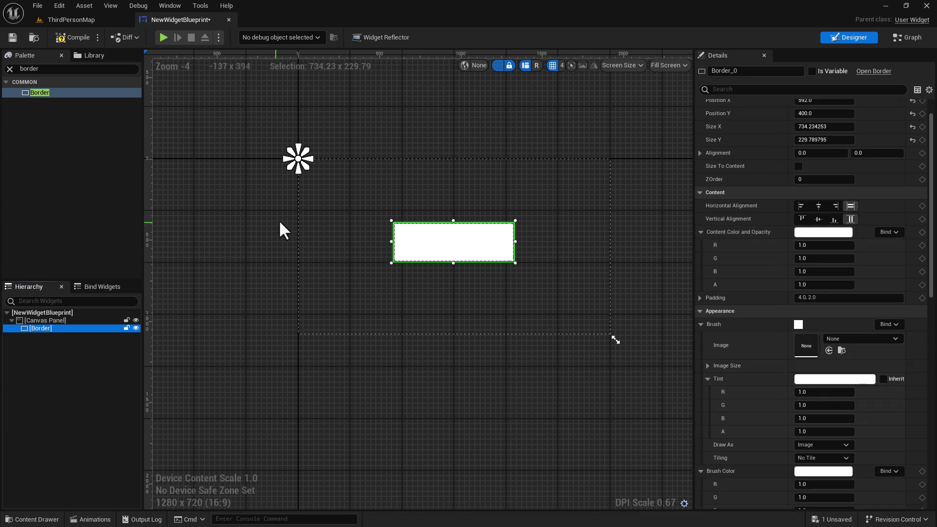
{"action": "left_click", "coordinate": [837, 378]}
{"action": "left_click_drag", "start_coordinate": [703, 349], "coordinate": [754, 351]}
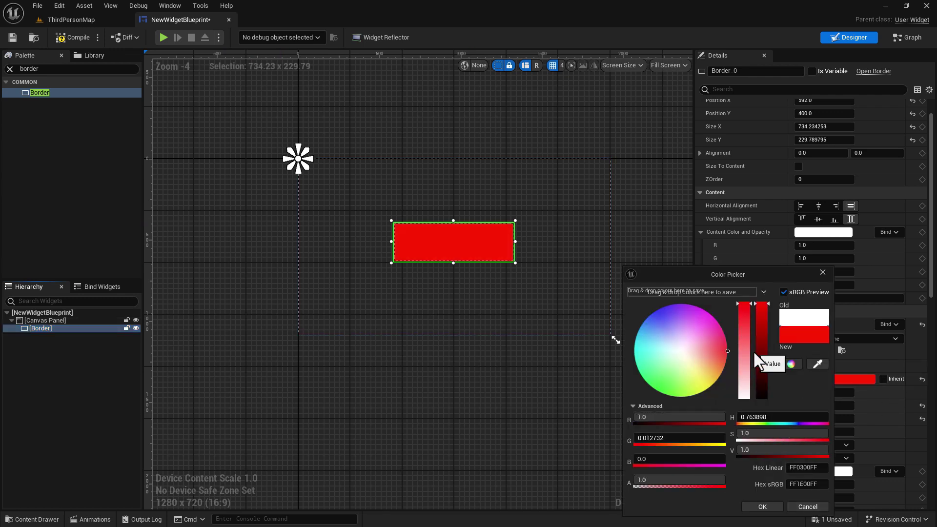
{"action": "left_click", "coordinate": [778, 506]}
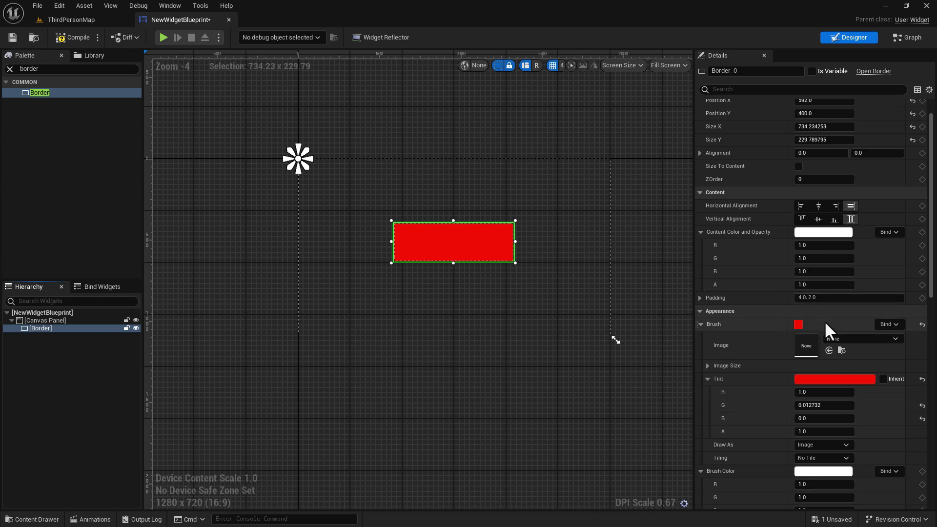
{"action": "left_click", "coordinate": [884, 378]}
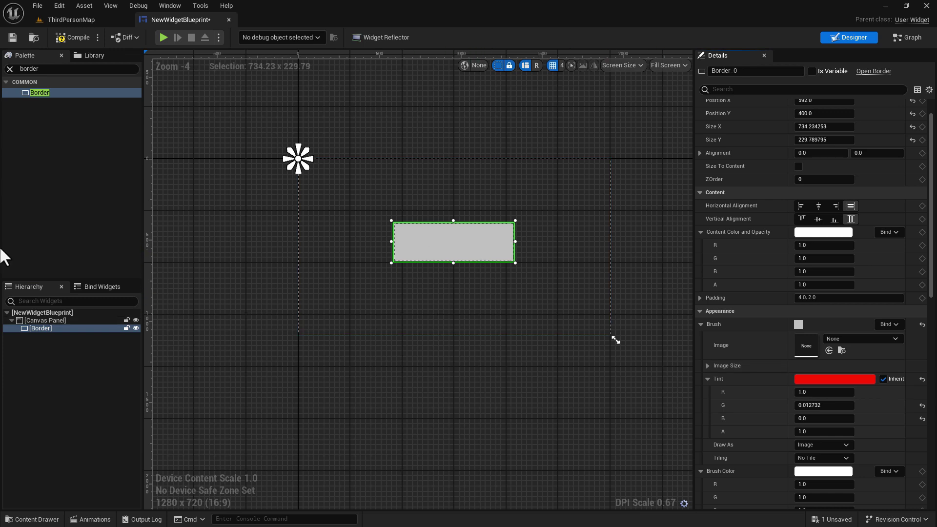
- Find the Button widget in the palette and place it above the border at about X 484, Y 152
{"action": "left_click", "coordinate": [42, 313]}
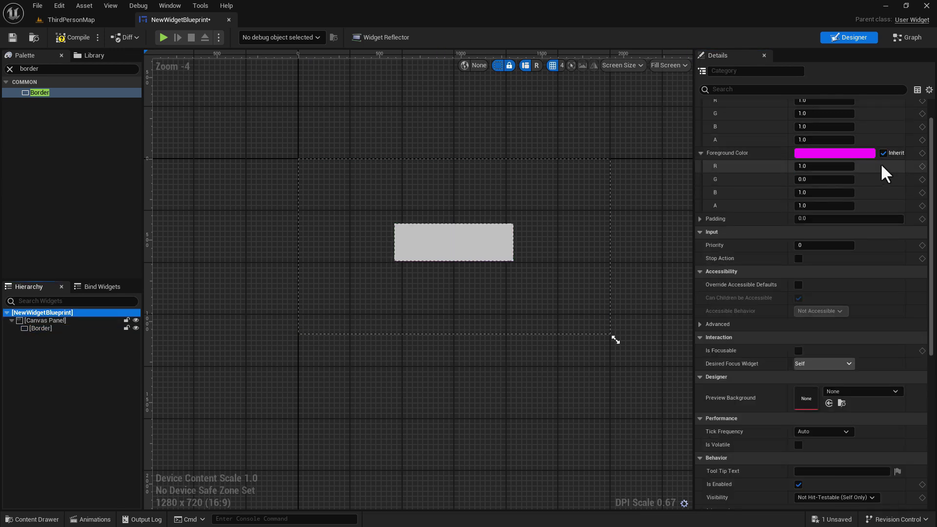
{"action": "left_click", "coordinate": [34, 69]}
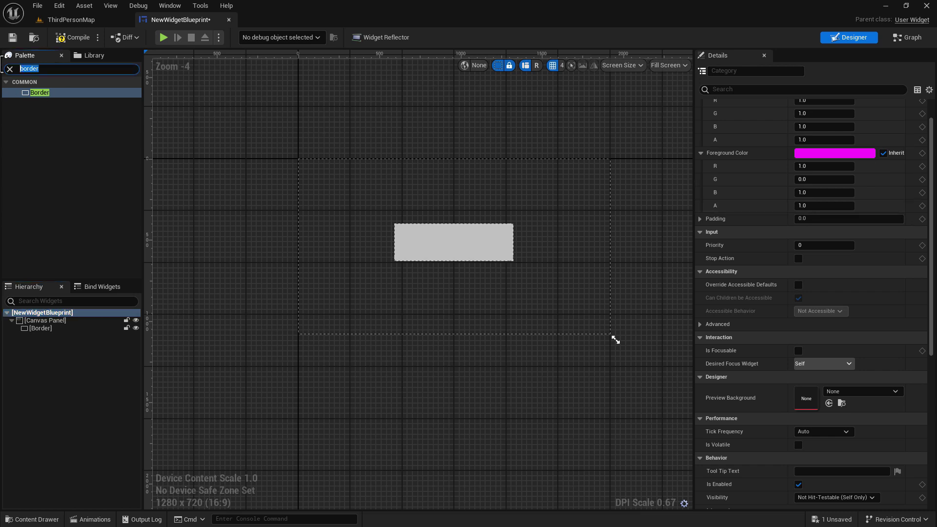
{"action": "type", "text": "button"}
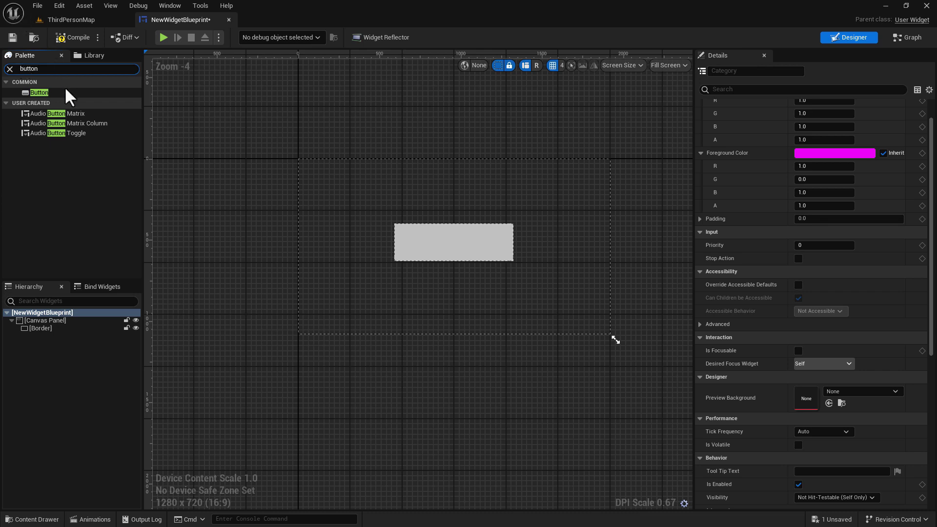
{"action": "left_click_drag", "start_coordinate": [60, 89], "coordinate": [380, 185]}
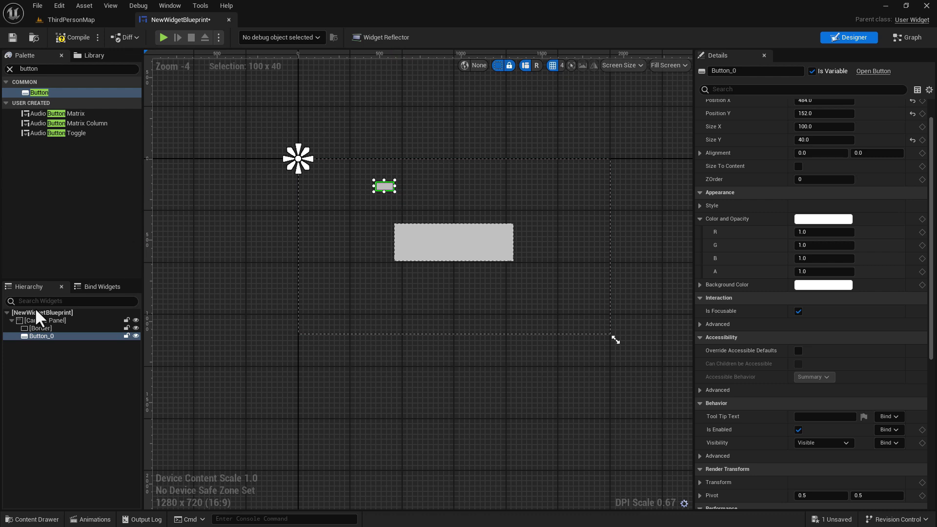
- Compare the button's Color and Opacity settings with the root widget's Foreground Color settings
{"action": "left_click", "coordinate": [51, 313]}
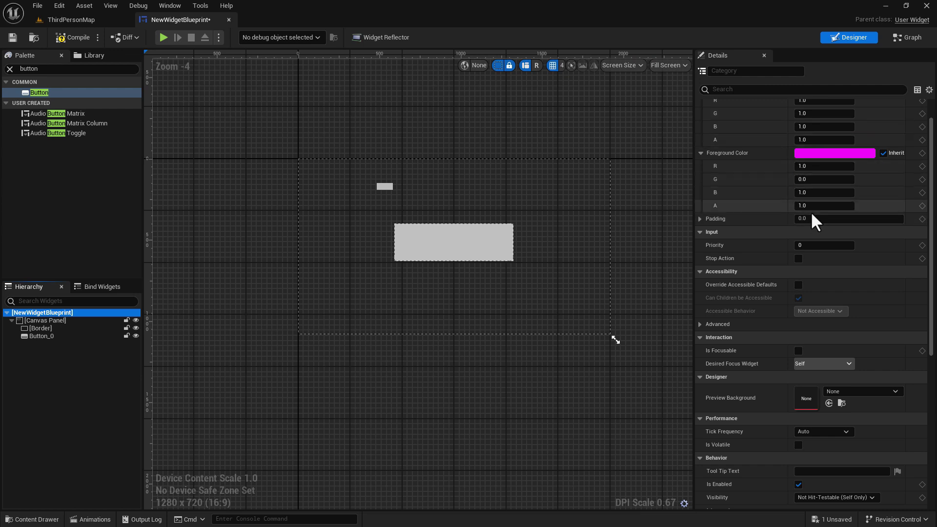
{"action": "scroll", "coordinate": [812, 218], "scroll_direction": "up", "scroll_amount": 2}
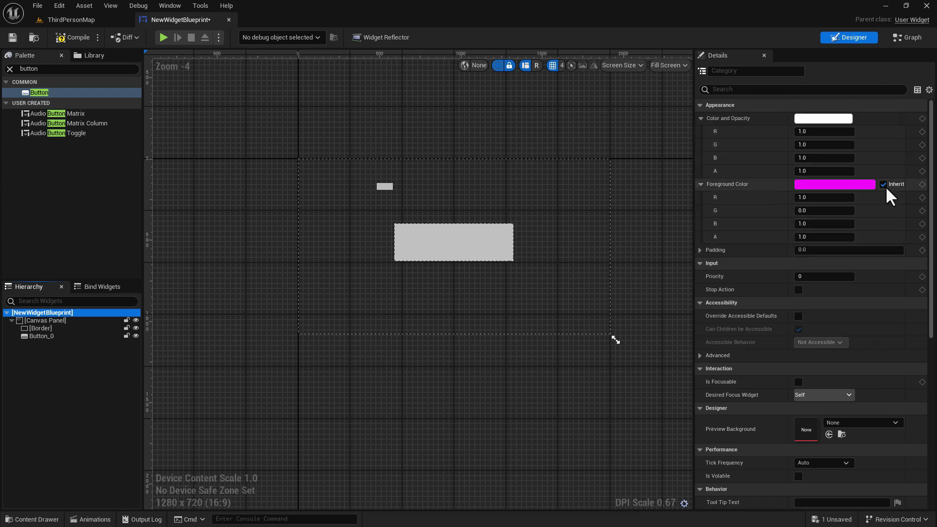
{"action": "left_click", "coordinate": [49, 336]}
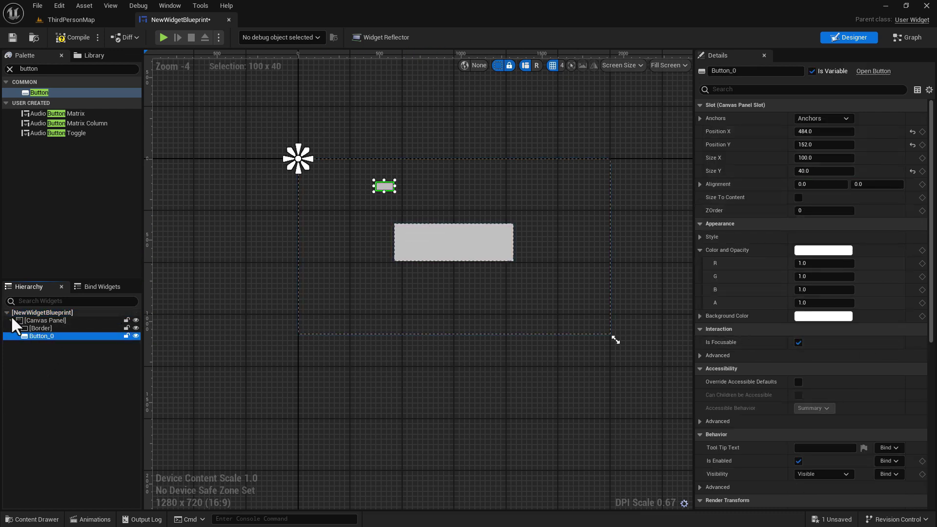
{"action": "left_click", "coordinate": [77, 312]}
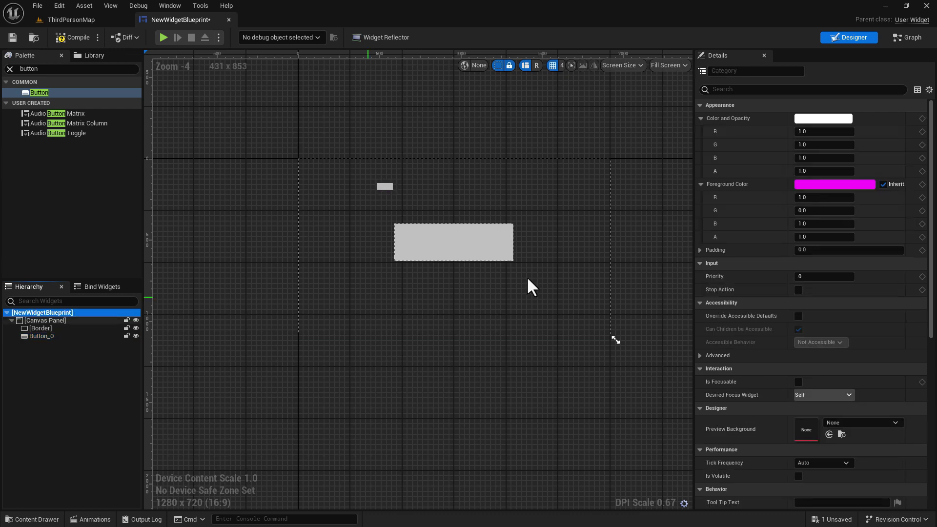
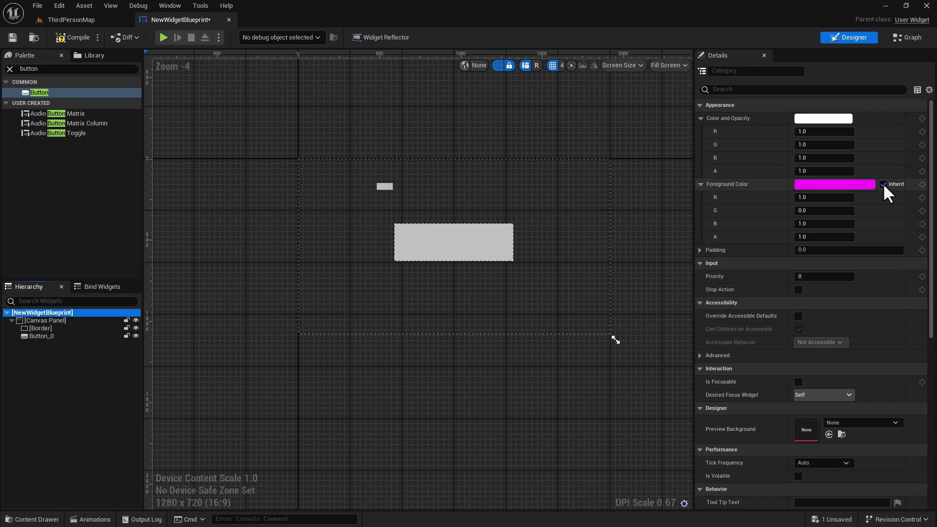
- Disable Inherit for the root widget's Foreground Color and inspect the button's and border's color settings
{"action": "left_click", "coordinate": [884, 184]}
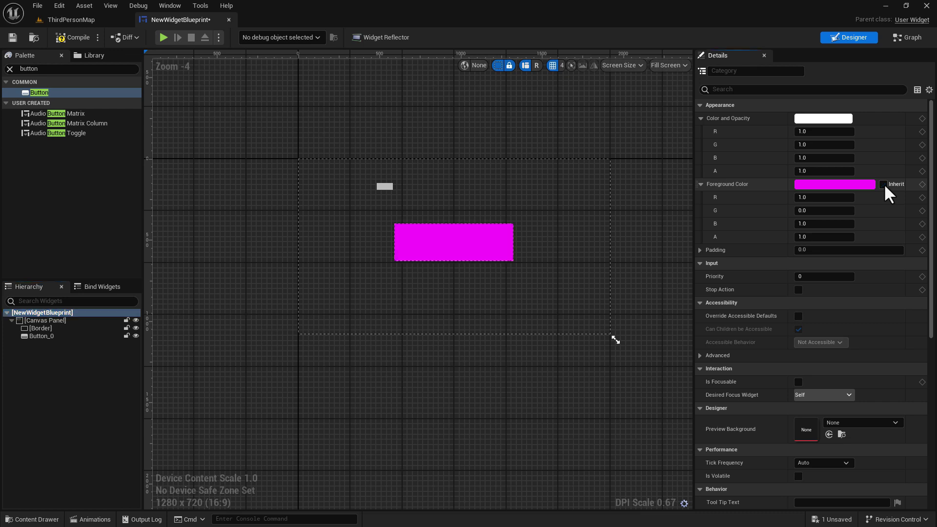
{"action": "left_click", "coordinate": [57, 336]}
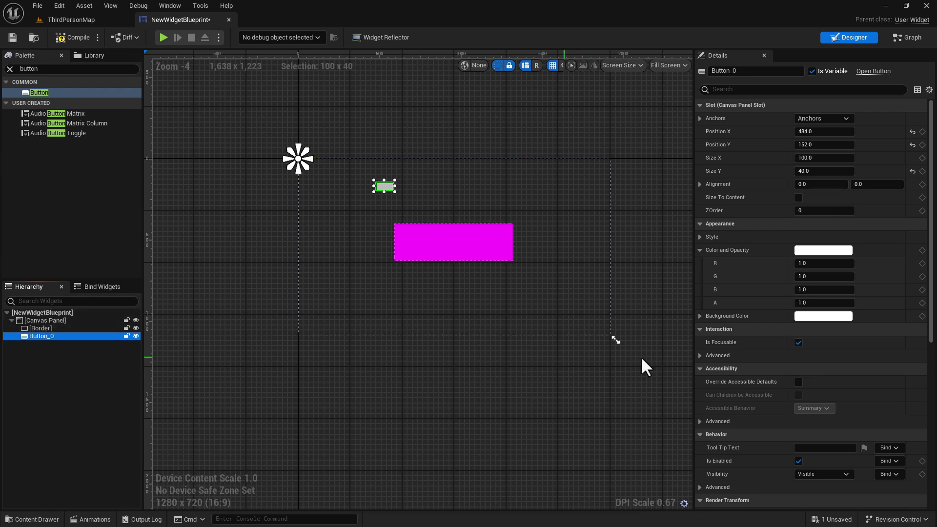
{"action": "left_click", "coordinate": [94, 328]}
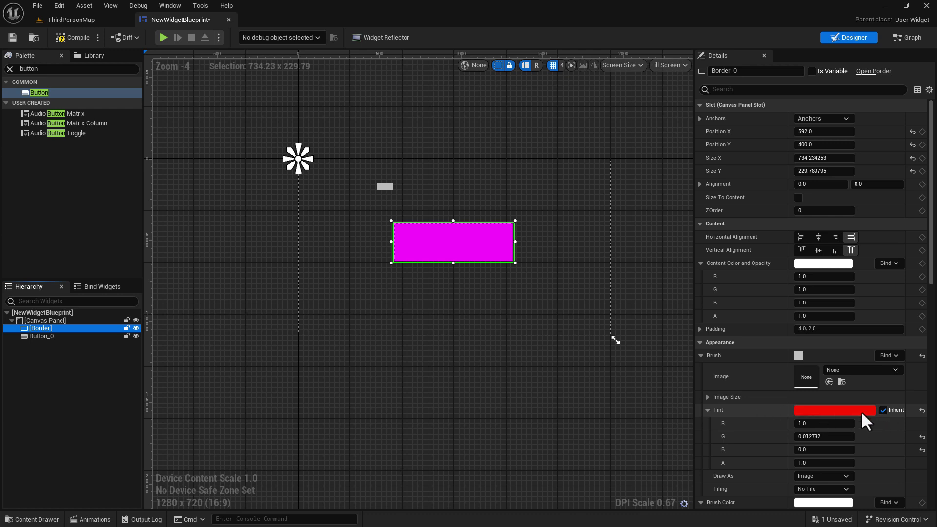
{"action": "left_click", "coordinate": [59, 314]}
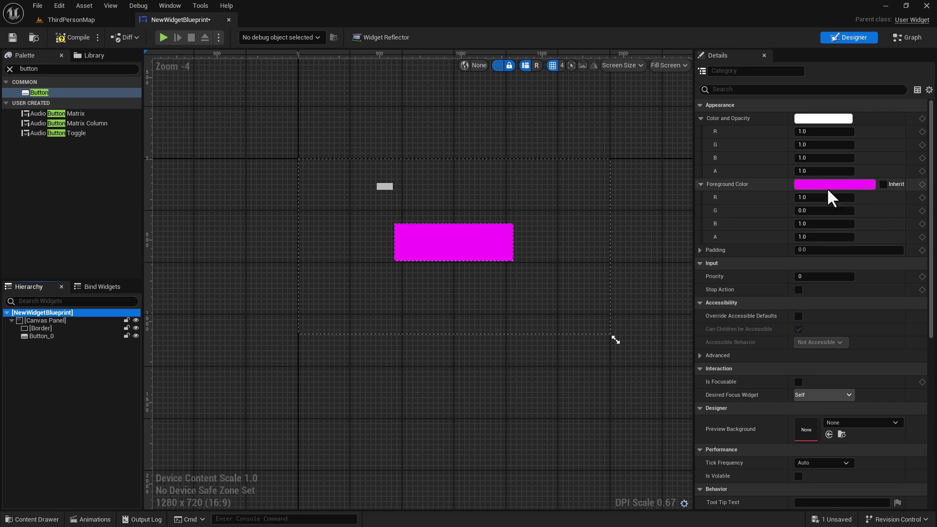
- Switch Inherit for the root widget's Foreground Color on and off repeatedly, leaving it enabled
{"action": "left_click", "coordinate": [884, 184]}
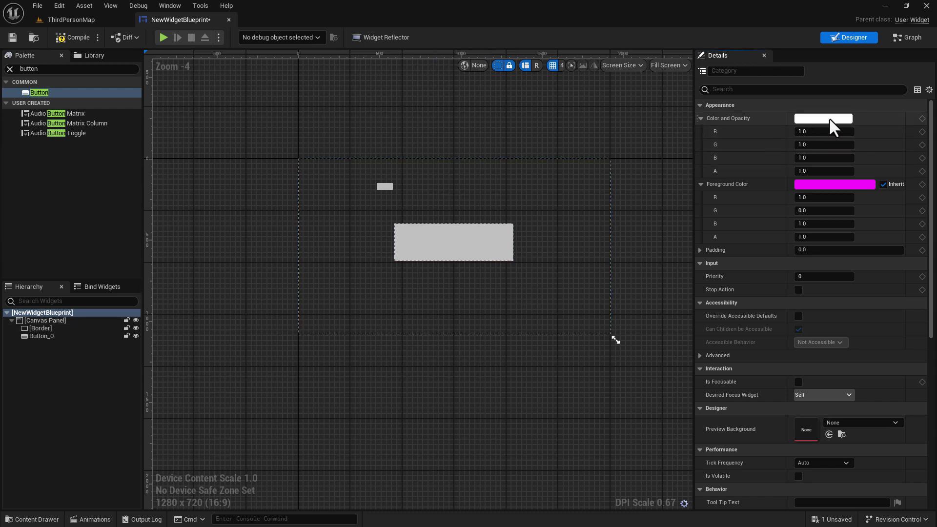
{"action": "left_click", "coordinate": [884, 185]}
{"action": "left_click", "coordinate": [883, 184]}
{"action": "left_click", "coordinate": [884, 185]}
{"action": "left_click", "coordinate": [883, 185]}
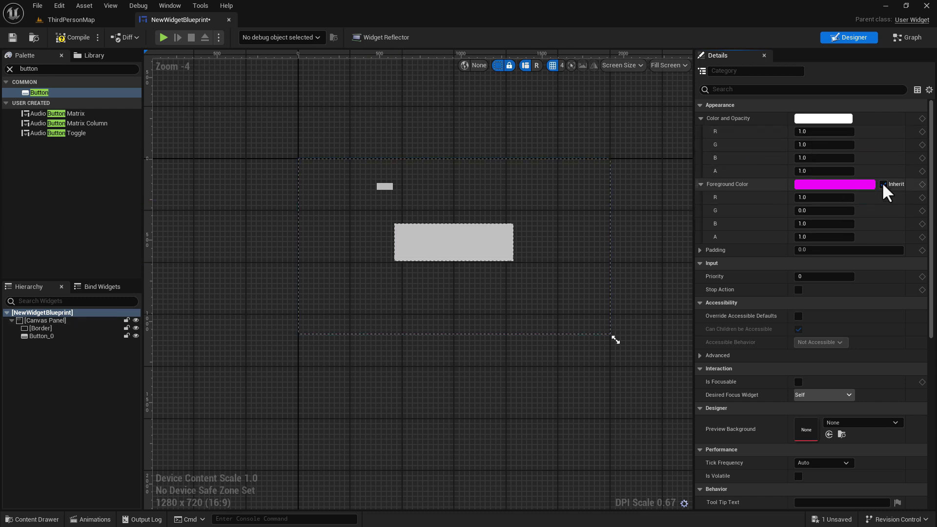
- Disable Inherit for the root widget's Foreground Color and set it to green with R 0.0, G 1.0 and B about 0.09
{"action": "left_click", "coordinate": [884, 185]}
{"action": "left_click", "coordinate": [834, 186]}
{"action": "left_click_drag", "start_coordinate": [634, 296], "coordinate": [647, 315]}
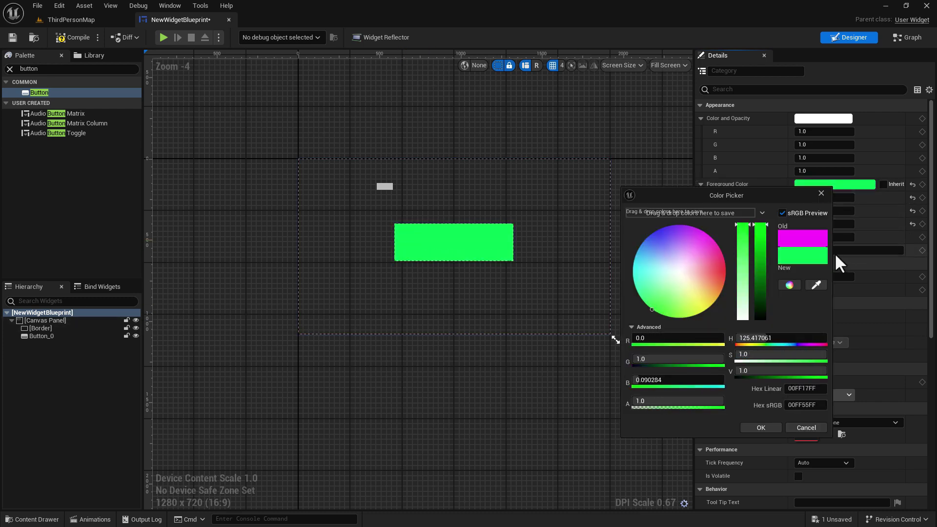
{"action": "left_click", "coordinate": [762, 428]}
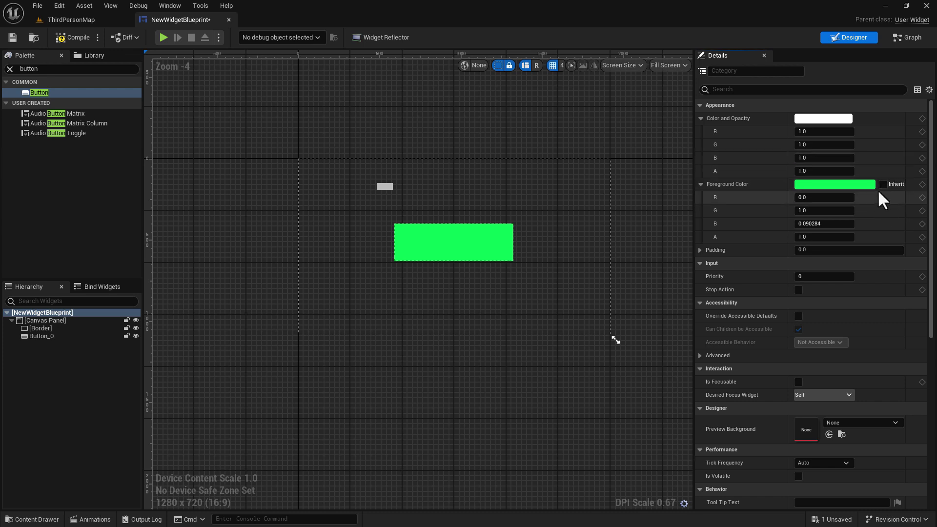
- Disable Inherit for the border's tint and set the root widget's Foreground Color to yellow-green with R about 0.577, G 1.0 and B 0.0
{"action": "left_click", "coordinate": [73, 328]}
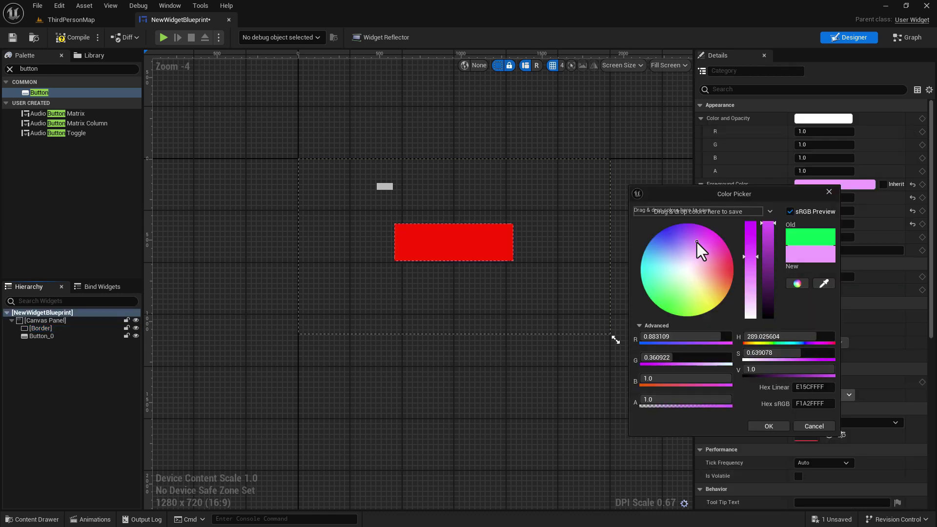
{"action": "left_click_drag", "start_coordinate": [697, 242], "coordinate": [691, 330]}
{"action": "left_click", "coordinate": [829, 192]}
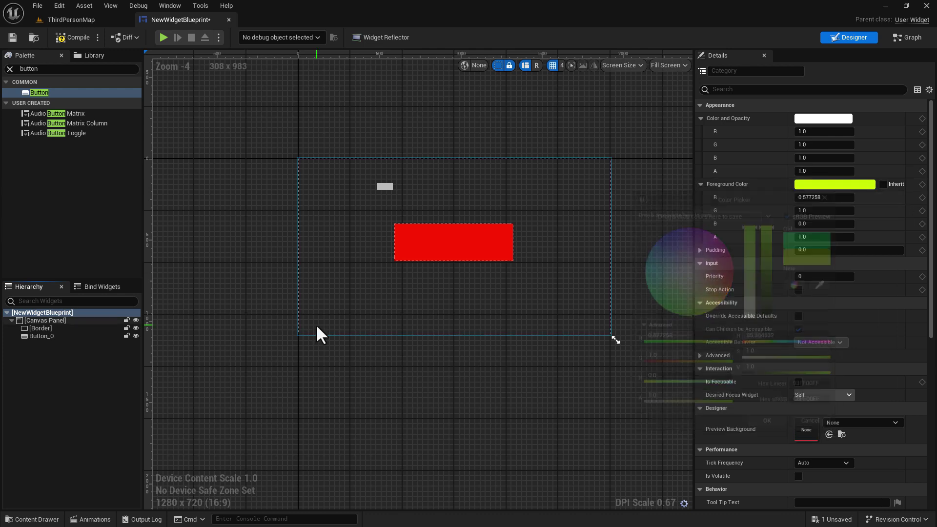
- Enable Inherit for both the border's Brush tint and the root widget's Foreground Color
{"action": "left_click", "coordinate": [73, 329]}
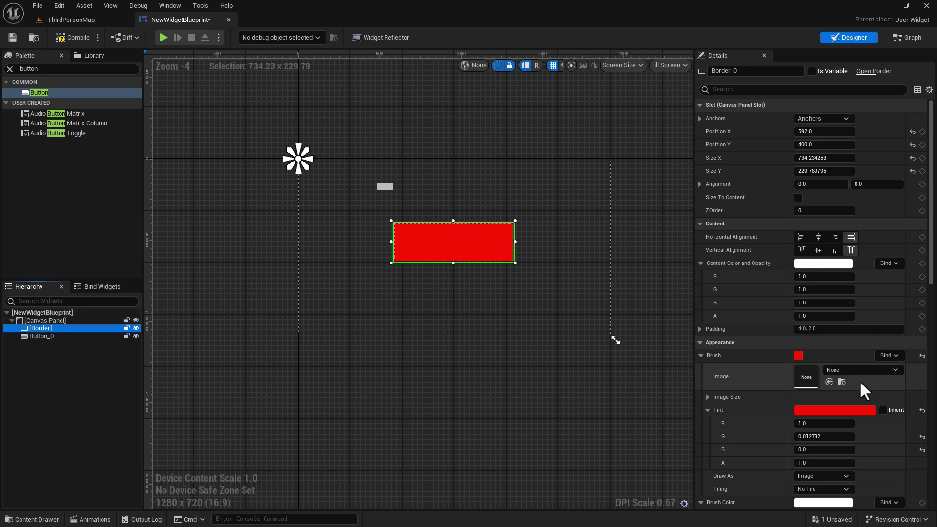
{"action": "left_click", "coordinate": [884, 410]}
{"action": "left_click", "coordinate": [43, 313]}
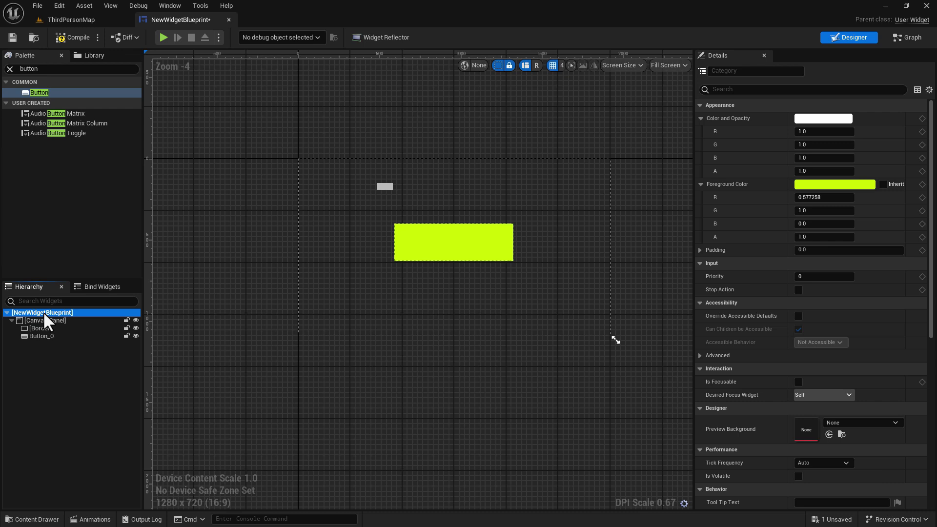
{"action": "left_click", "coordinate": [883, 184]}
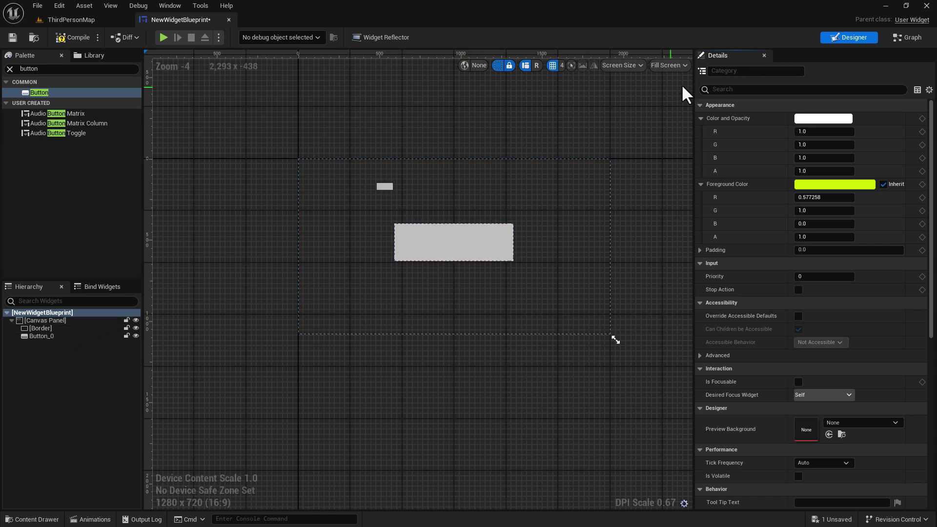
- Add a Set Foreground Color node to the Event Graph, to the right of Event Pre Construct
{"action": "left_click", "coordinate": [909, 37]}
{"action": "right_click", "coordinate": [616, 271]}
{"action": "type", "text": "set fore"}
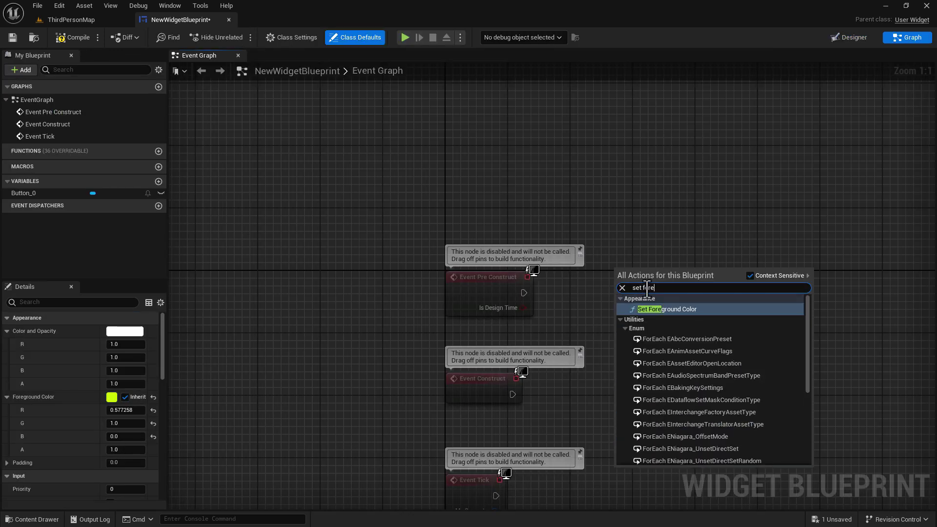
{"action": "left_click", "coordinate": [674, 309]}
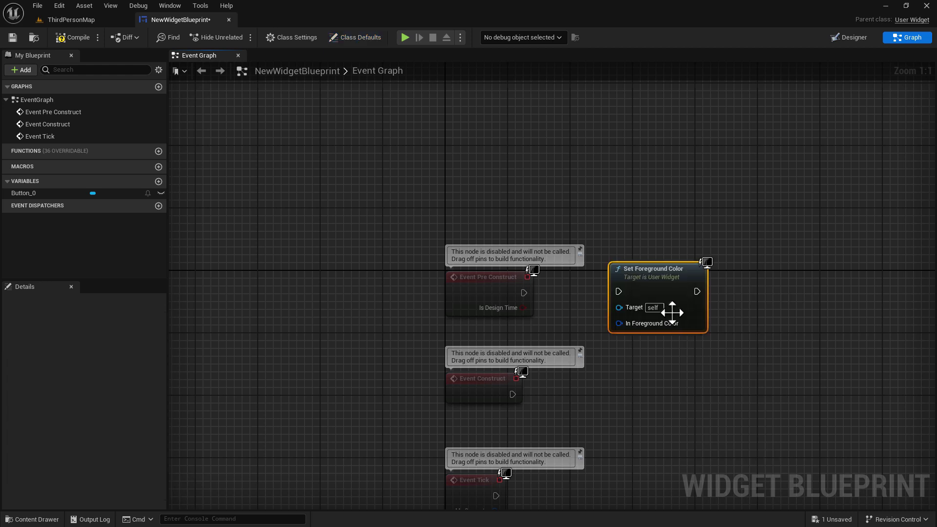
{"action": "left_click_drag", "start_coordinate": [665, 270], "coordinate": [696, 261]}
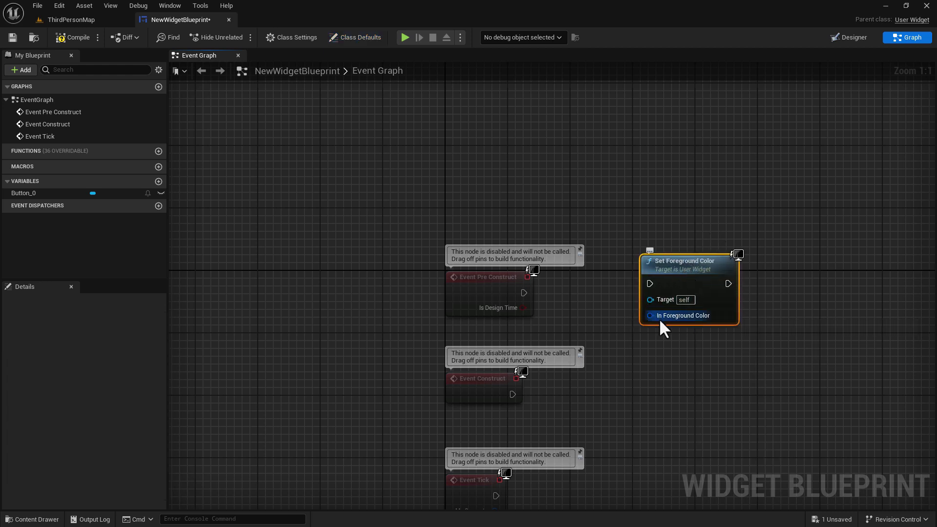
- Feed the In Foreground Color input from a new Make SlateColor node and place it left of the event nodes
{"action": "left_click_drag", "start_coordinate": [651, 316], "coordinate": [584, 332]}
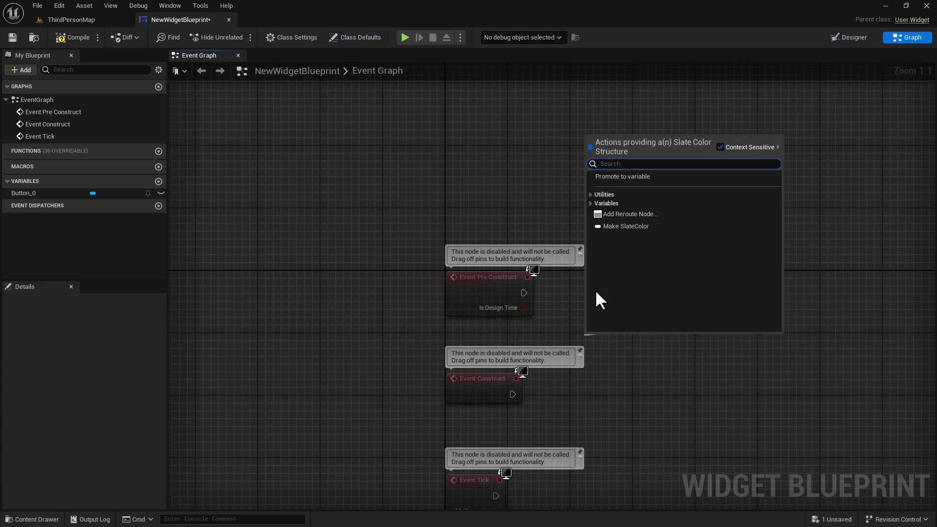
{"action": "left_click", "coordinate": [616, 229]}
{"action": "left_click_drag", "start_coordinate": [649, 342], "coordinate": [328, 336]}
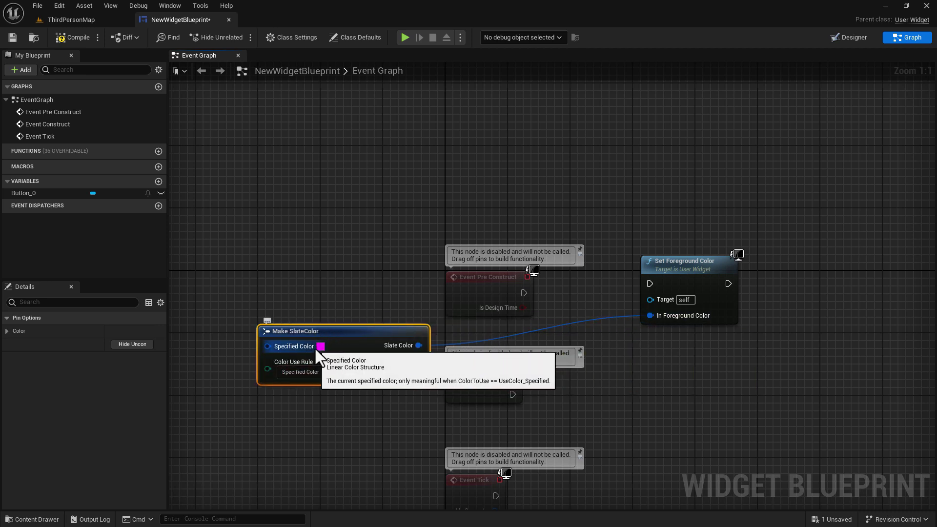
- Set the Make SlateColor node's Specified Color to yellow with R 1.0, G about 0.978 and B 0.0
{"action": "left_click", "coordinate": [321, 347]}
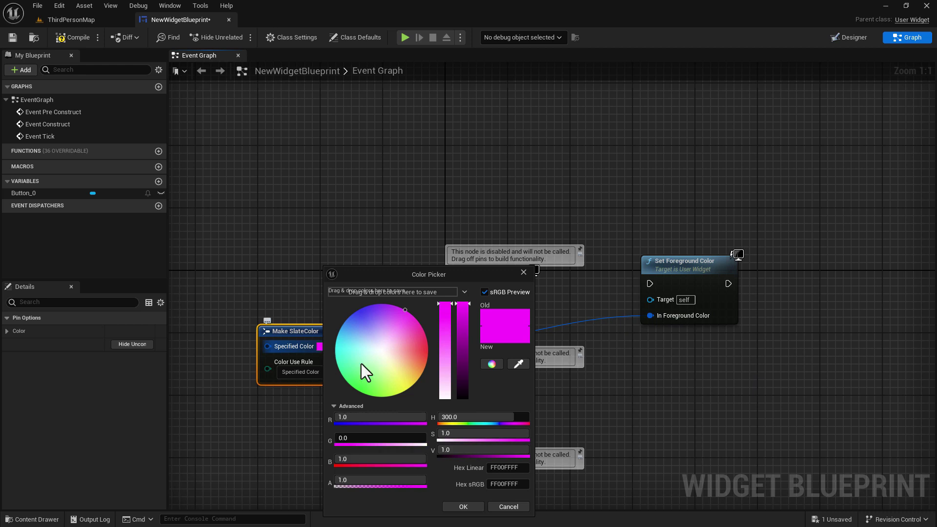
{"action": "left_click_drag", "start_coordinate": [374, 347], "coordinate": [409, 397]}
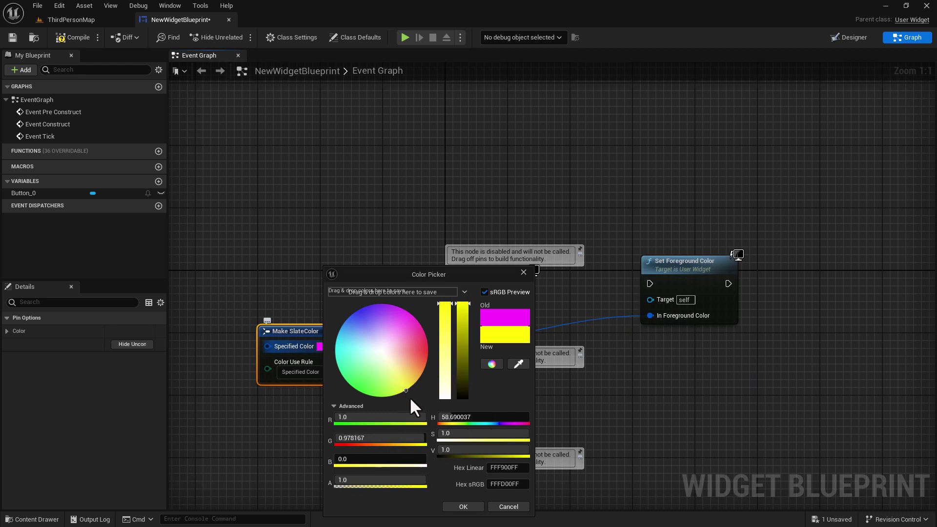
{"action": "left_click", "coordinate": [462, 508]}
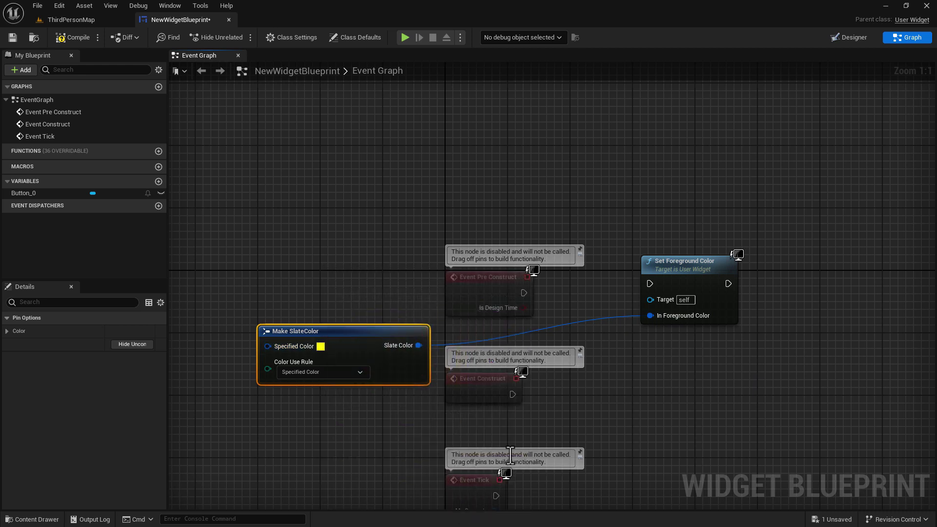
- Connect Event Pre Construct to Set Foreground Color and arrange the event and Make SlateColor nodes closer together
{"action": "left_click_drag", "start_coordinate": [524, 293], "coordinate": [649, 284]}
{"action": "left_click_drag", "start_coordinate": [499, 297], "coordinate": [388, 234]}
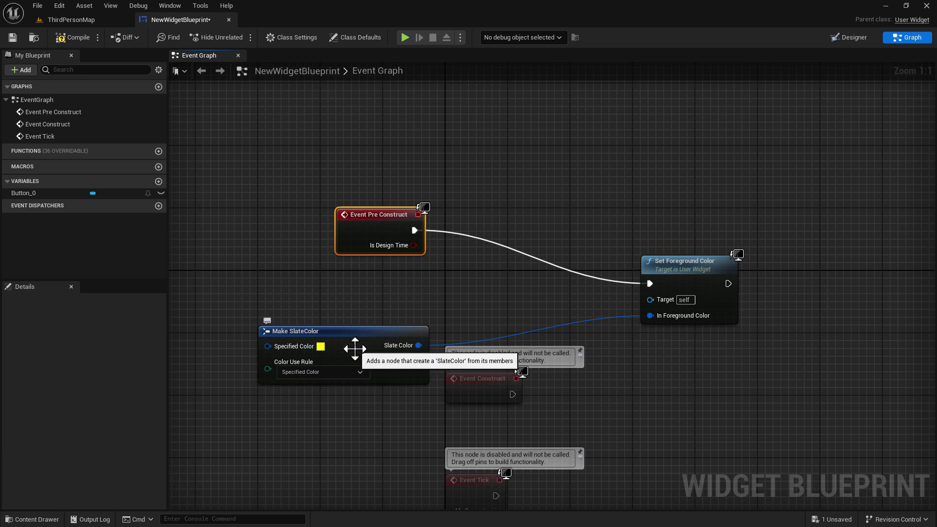
{"action": "left_click_drag", "start_coordinate": [355, 345], "coordinate": [417, 306]}
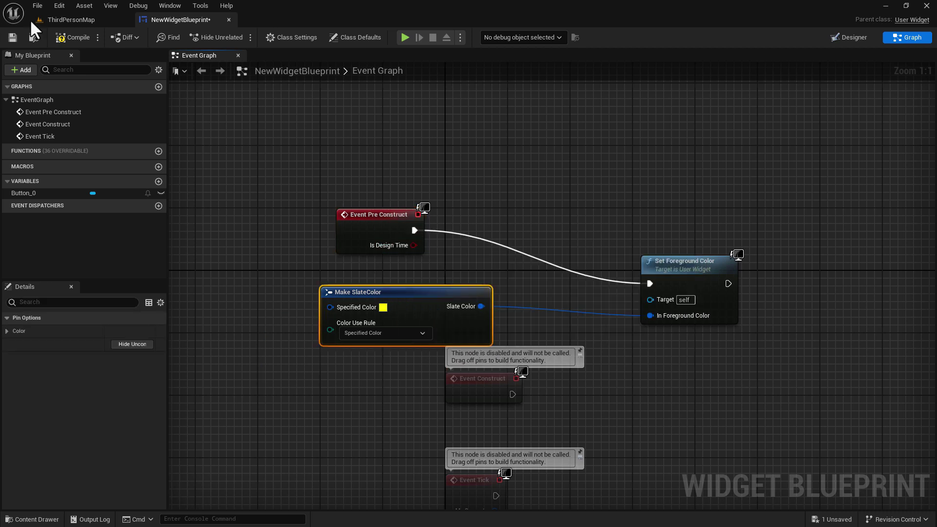
- Compile the widget blueprint and check the root widget's Foreground Color and its Inherit option in the Designer
{"action": "left_click", "coordinate": [58, 34]}
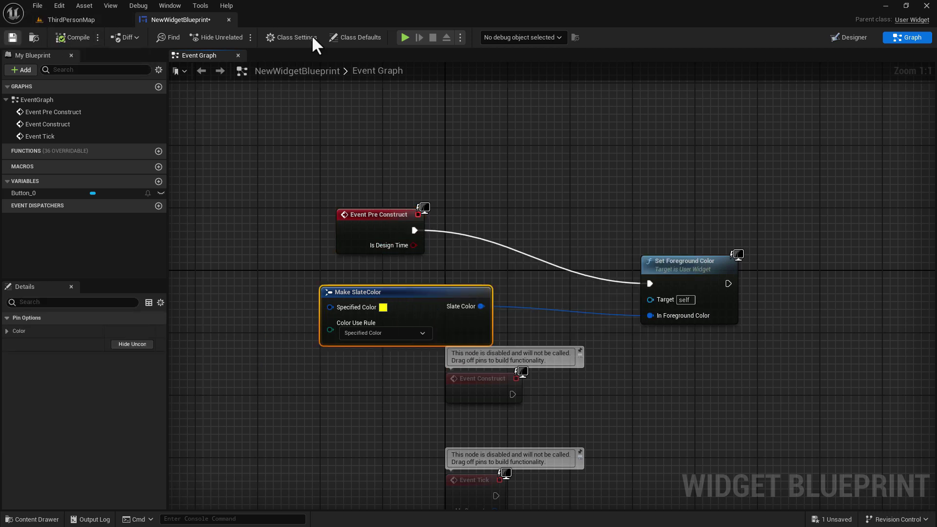
{"action": "left_click", "coordinate": [853, 38]}
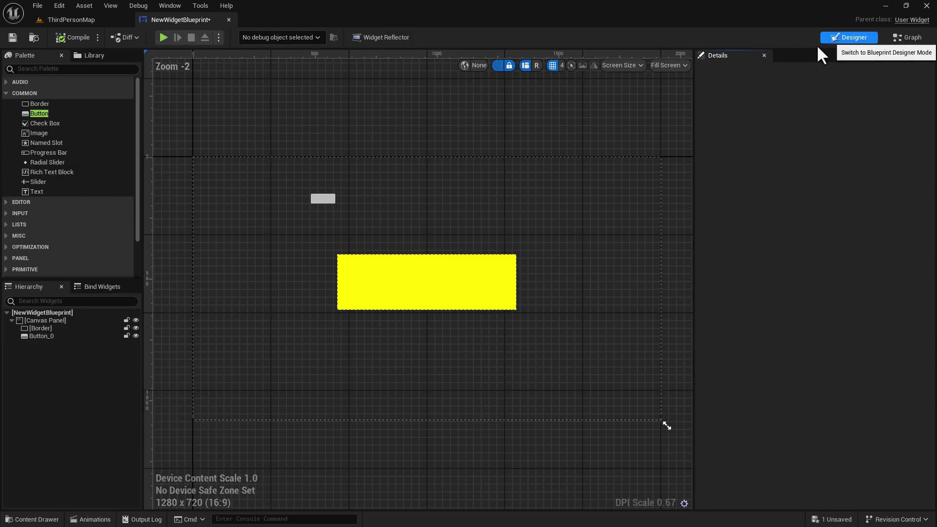
{"action": "left_click", "coordinate": [47, 313]}
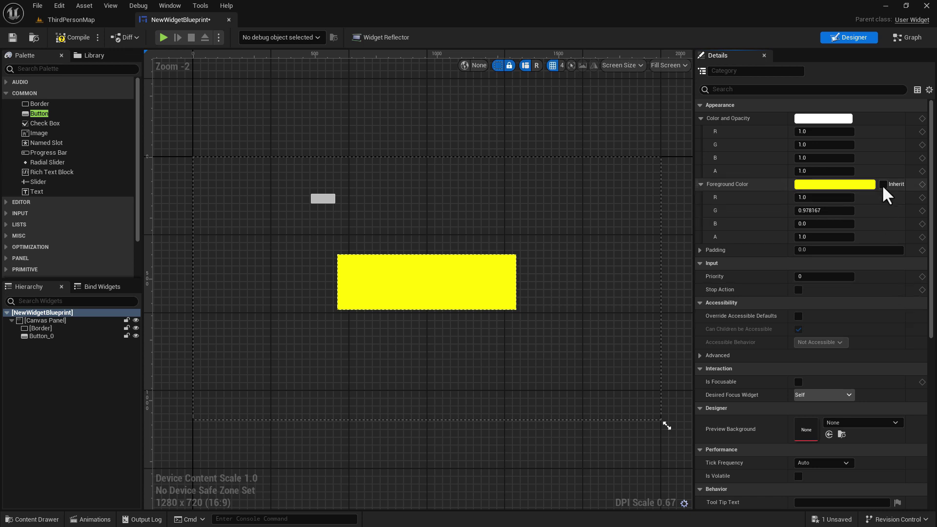
{"action": "right_click", "coordinate": [887, 194]}
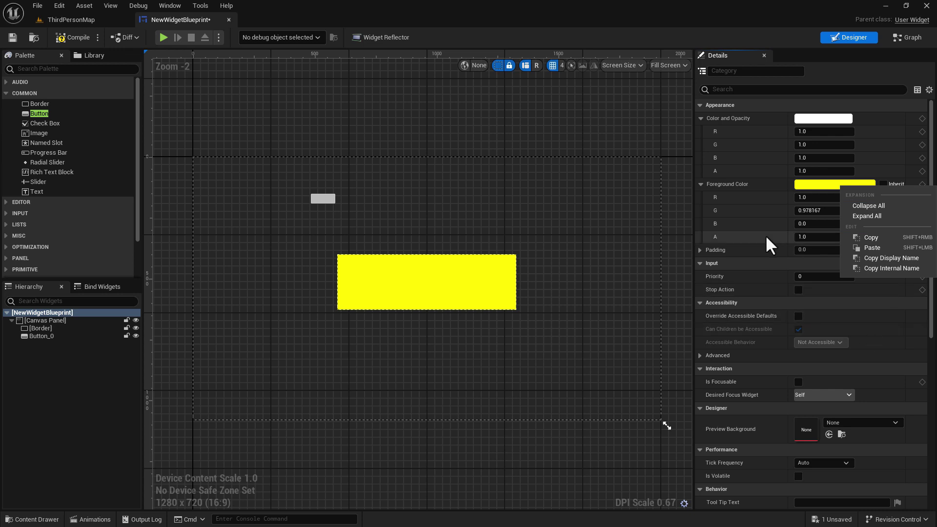
{"action": "left_click", "coordinate": [761, 206]}
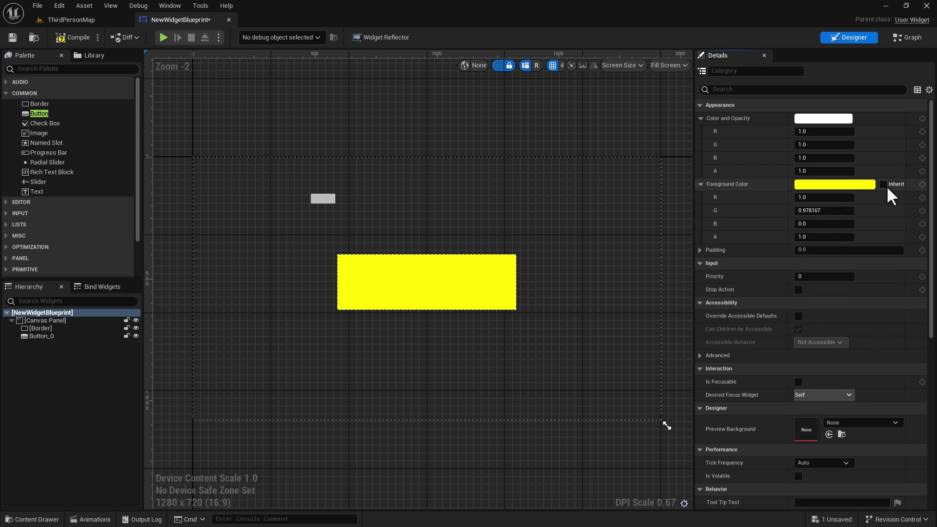
- Turn Inherit off and back on for the border's Brush tint, and reselect the root widget
{"action": "left_click", "coordinate": [426, 293]}
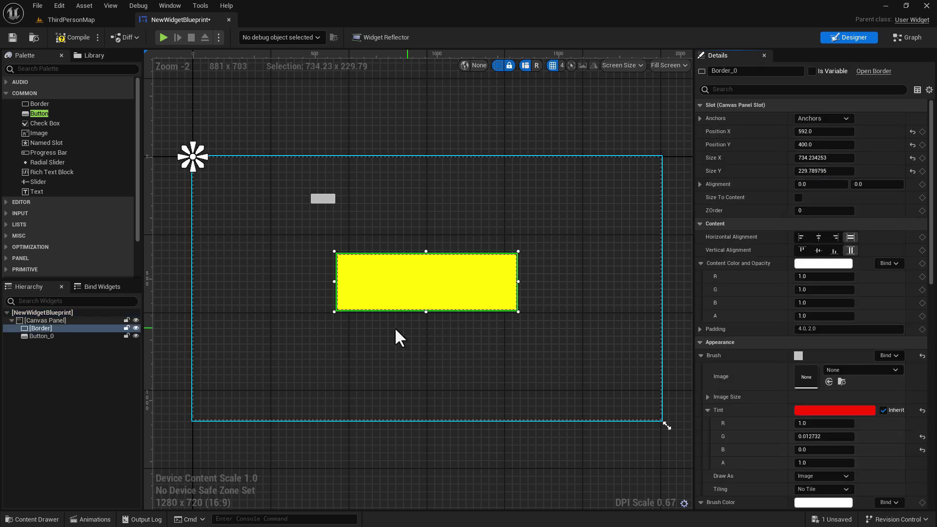
{"action": "left_click", "coordinate": [883, 410]}
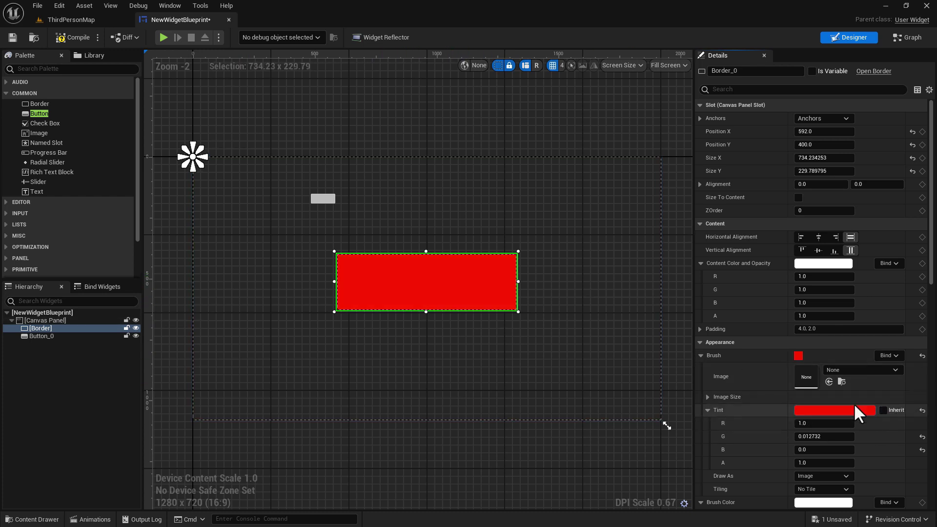
{"action": "left_click", "coordinate": [884, 410]}
{"action": "left_click", "coordinate": [49, 312]}
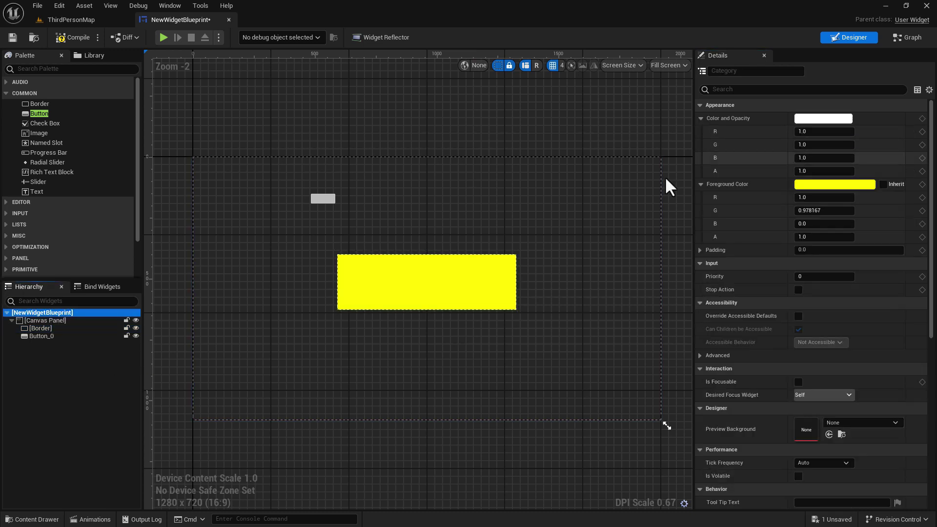